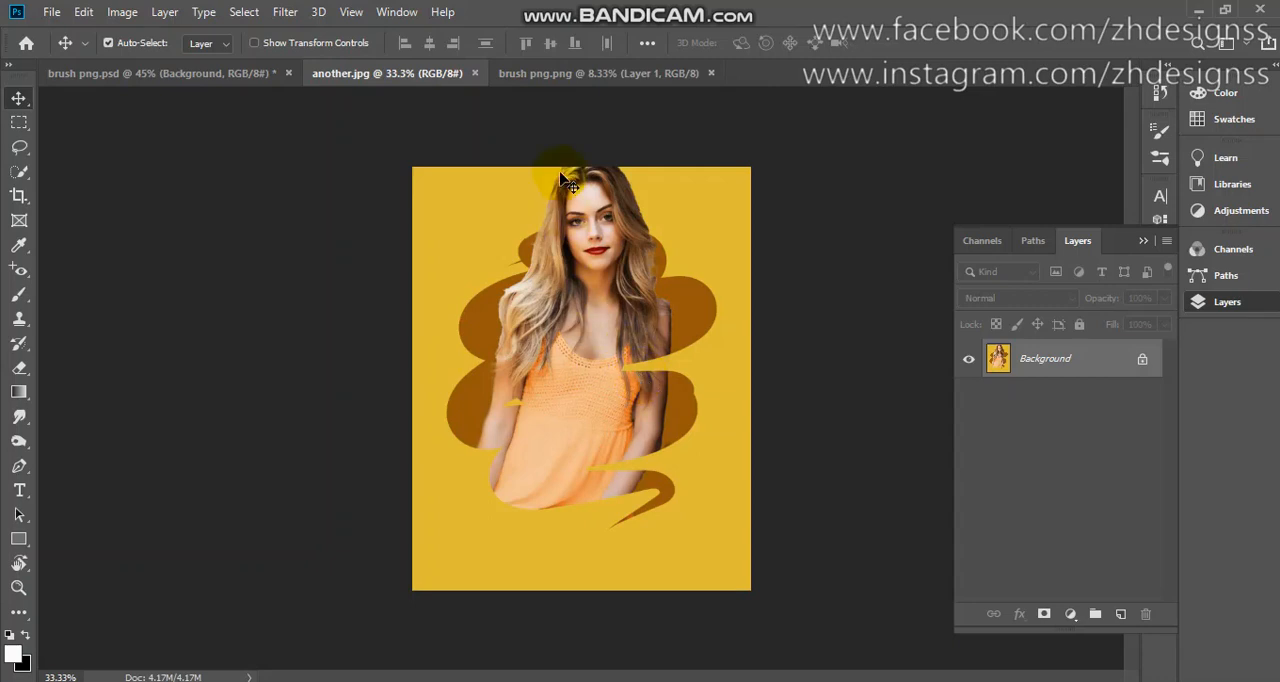
Look over the brown brush shape in brush png.png and the hidden portrait layer in brush png.psd.
click(587, 73)
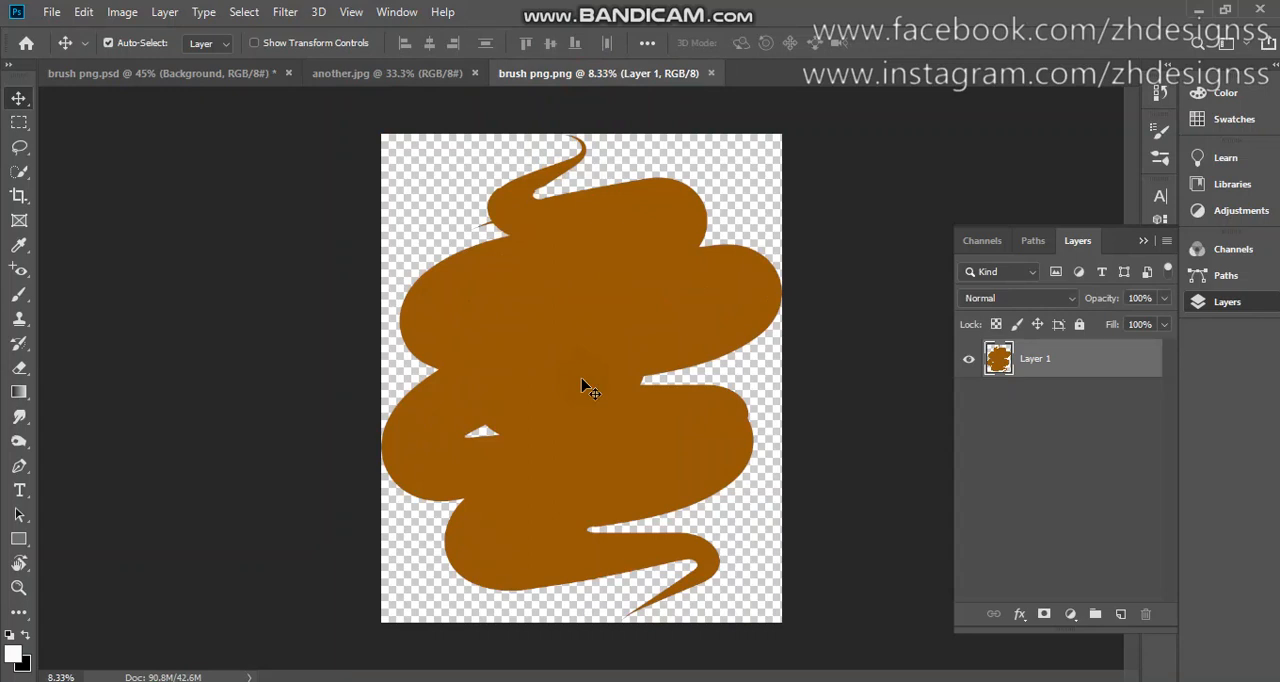
click(143, 76)
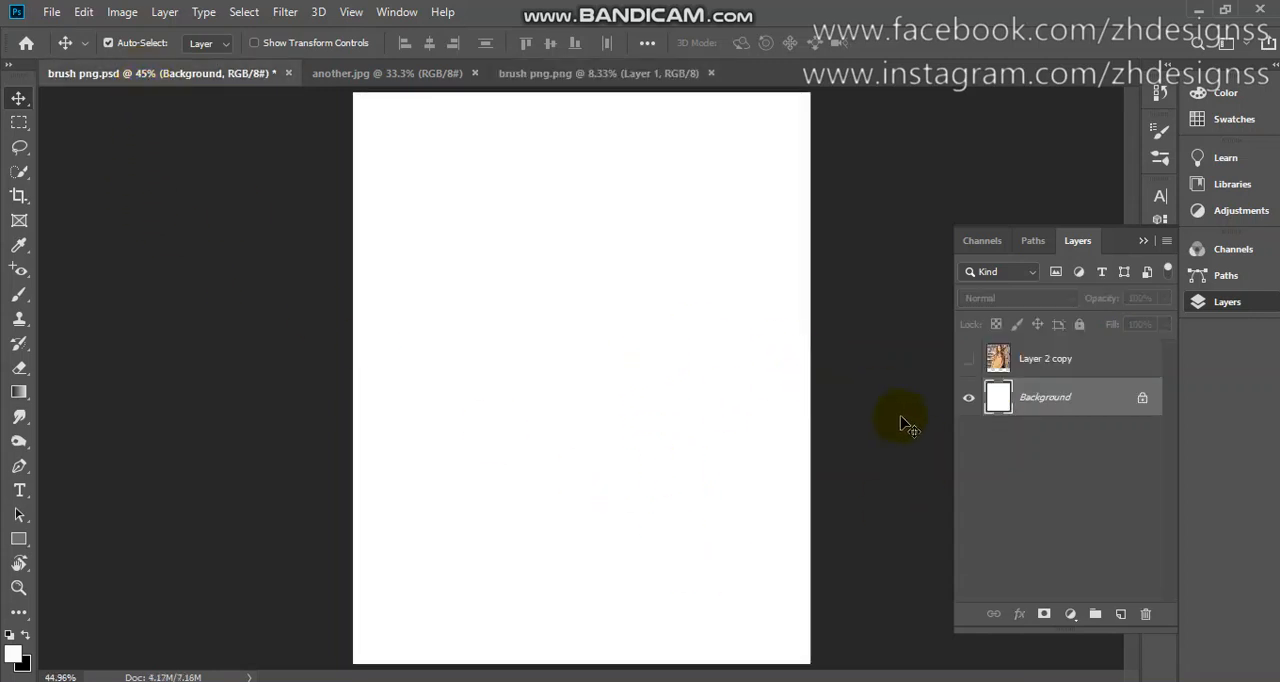
click(966, 362)
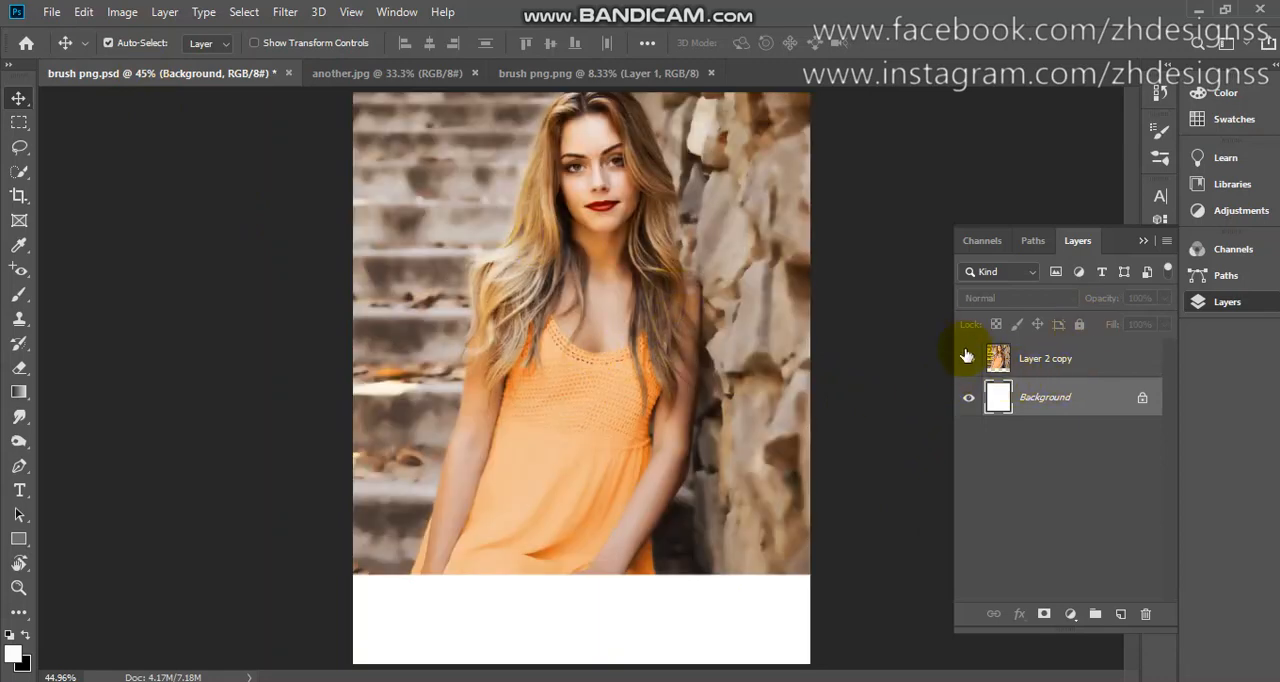
click(966, 362)
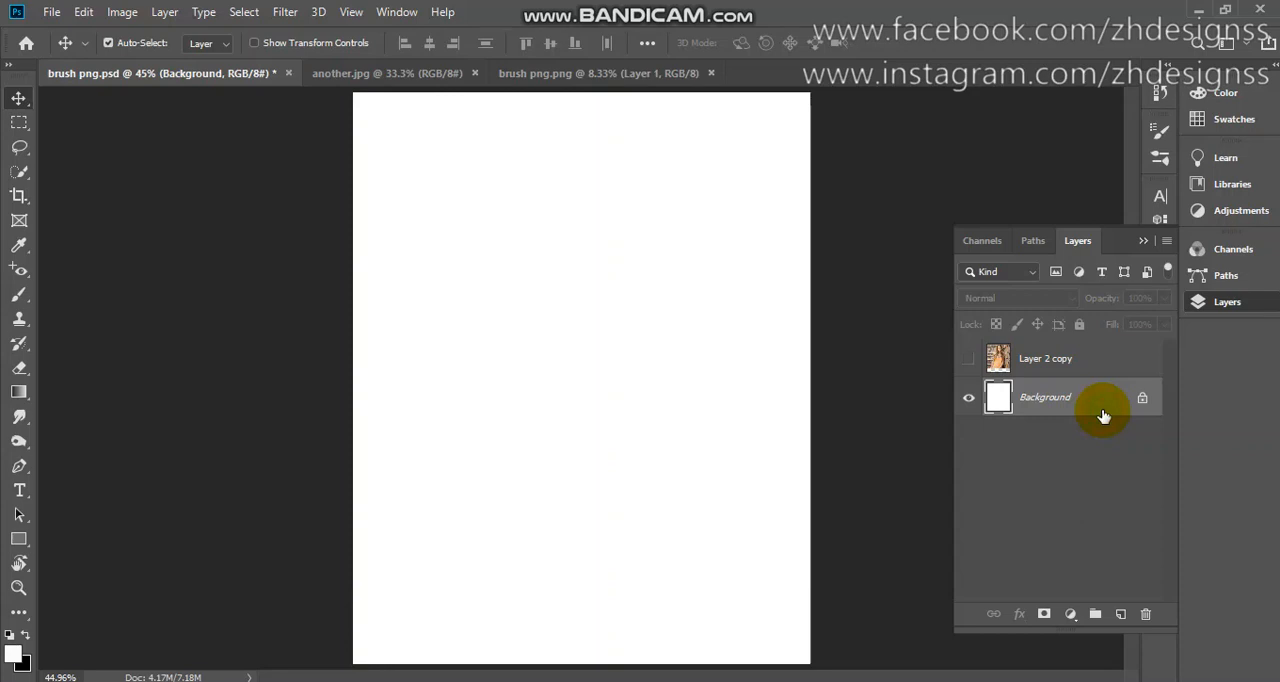
Add a golden yellow (#e3b01a) solid color fill layer above the white background.
click(1070, 613)
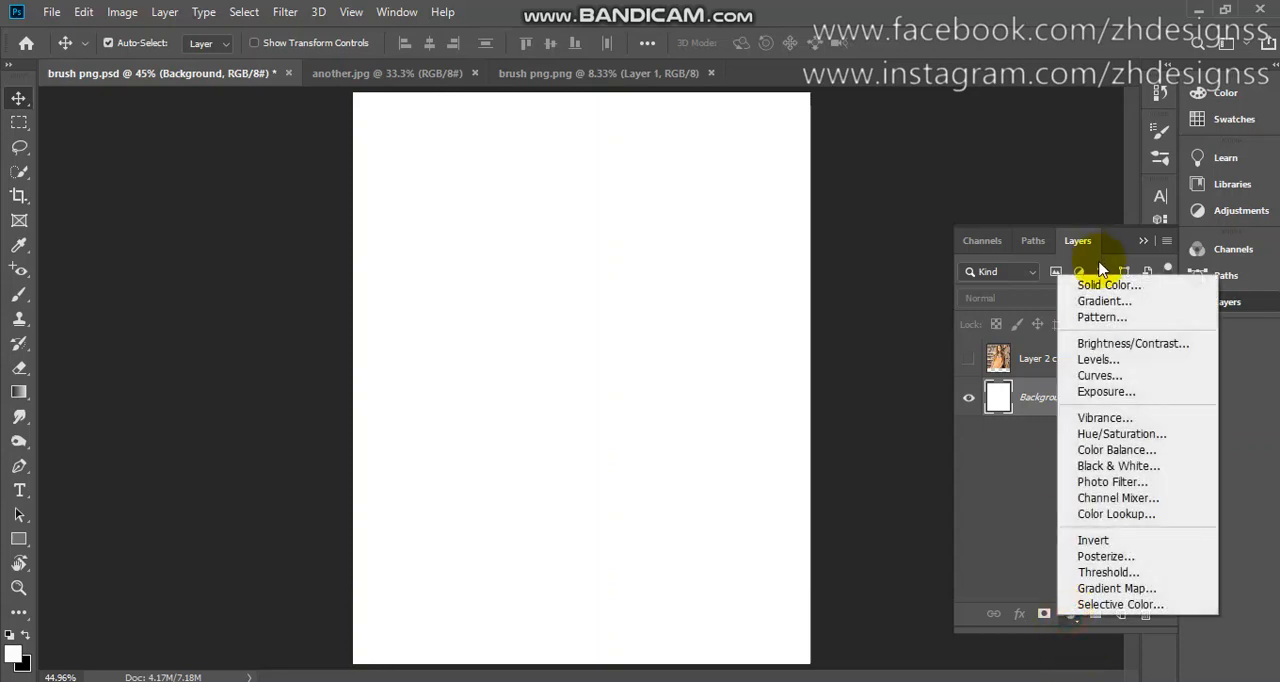
click(1100, 285)
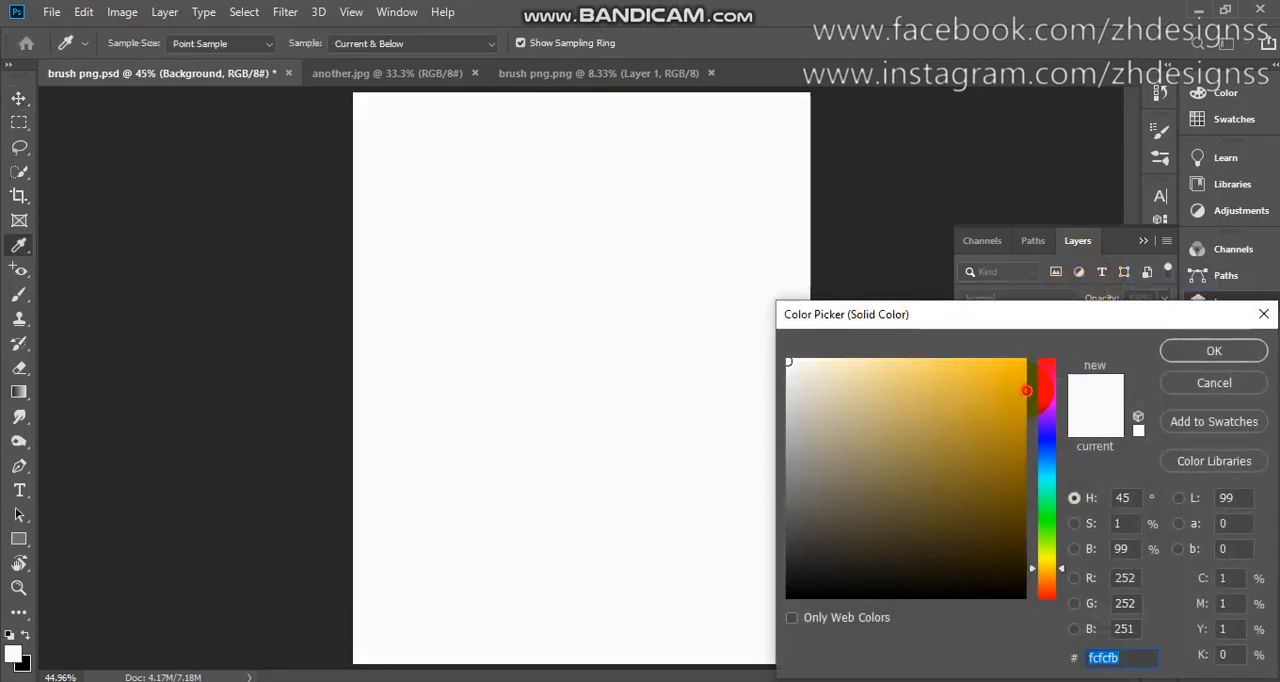
click(1025, 390)
click(983, 377)
click(998, 385)
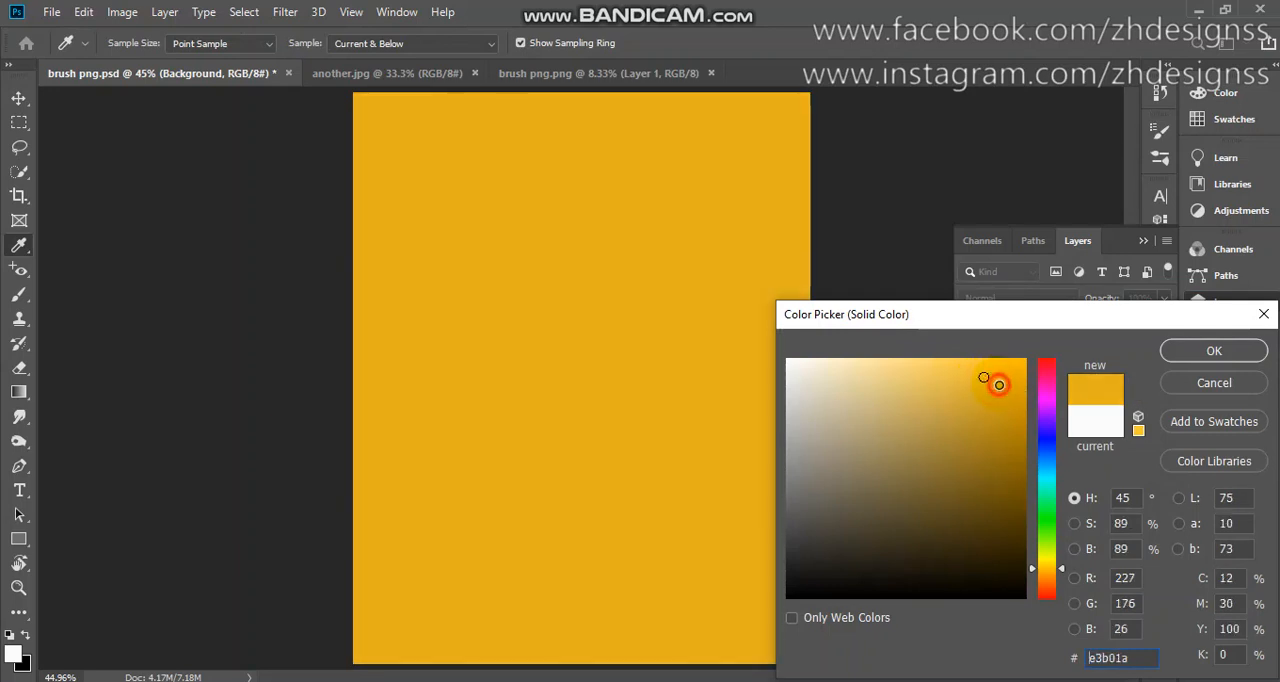
click(1207, 360)
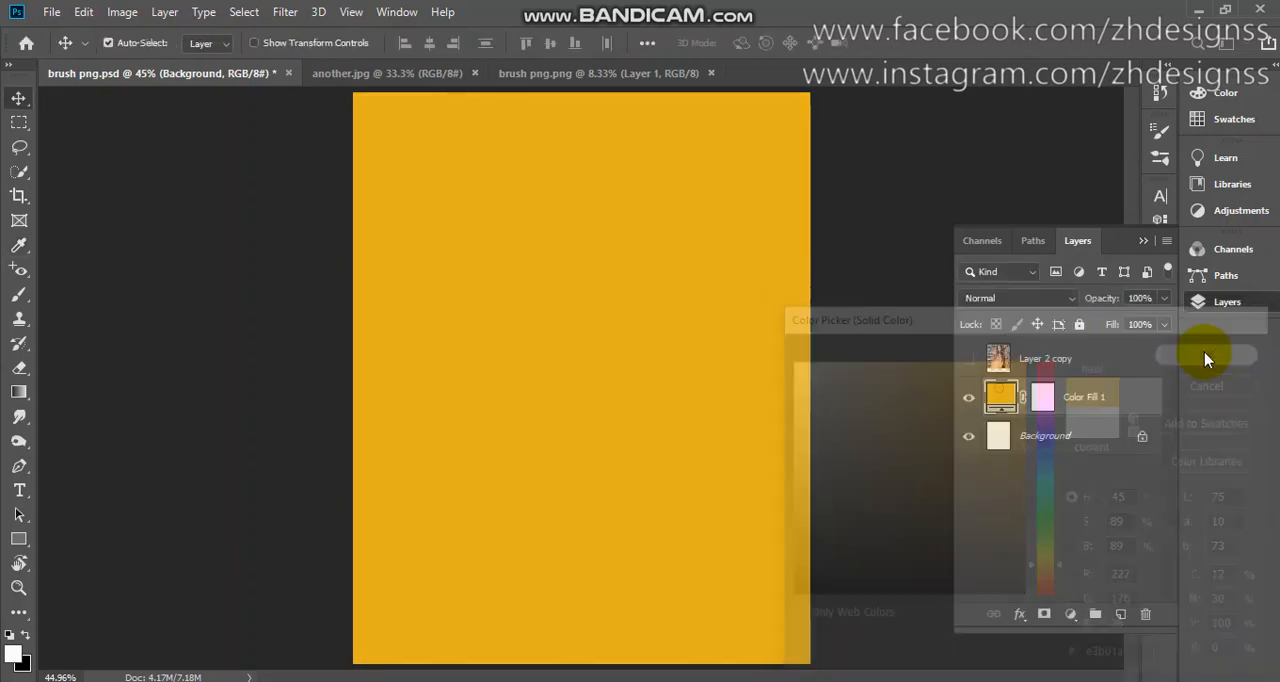
Show the portrait photo layer, Layer 2 copy, and select the woman in it with Select Subject.
click(1052, 369)
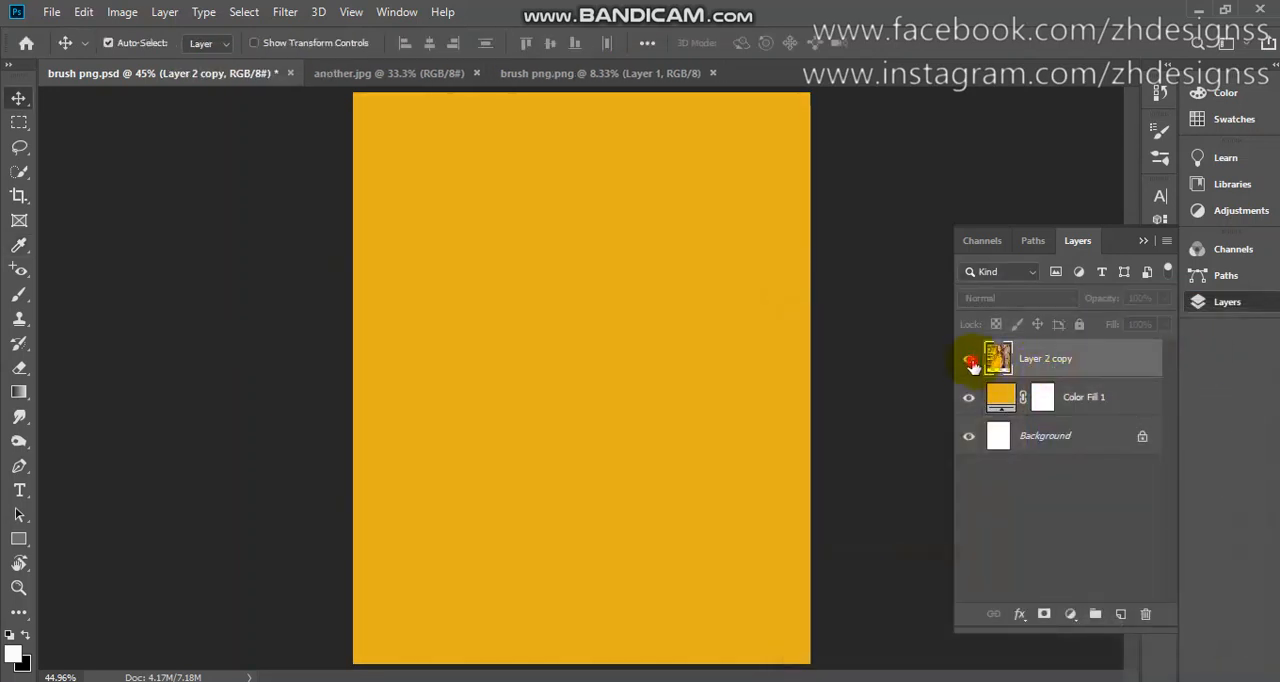
click(969, 359)
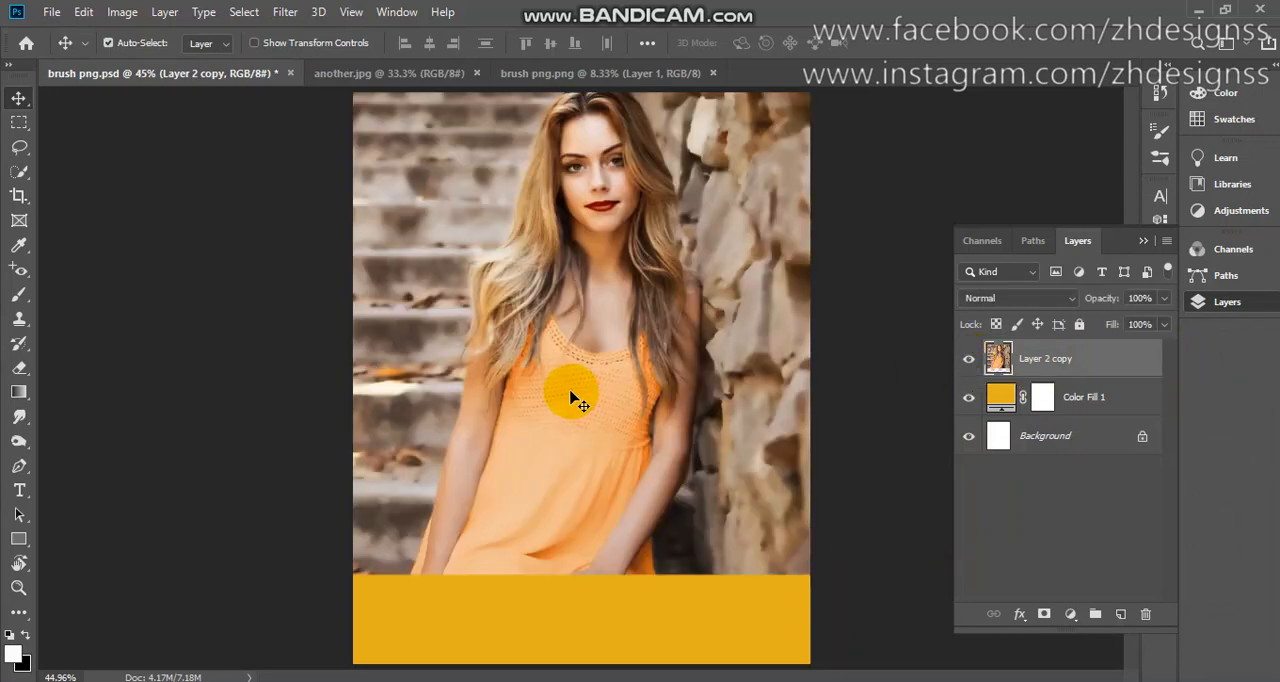
key(w)
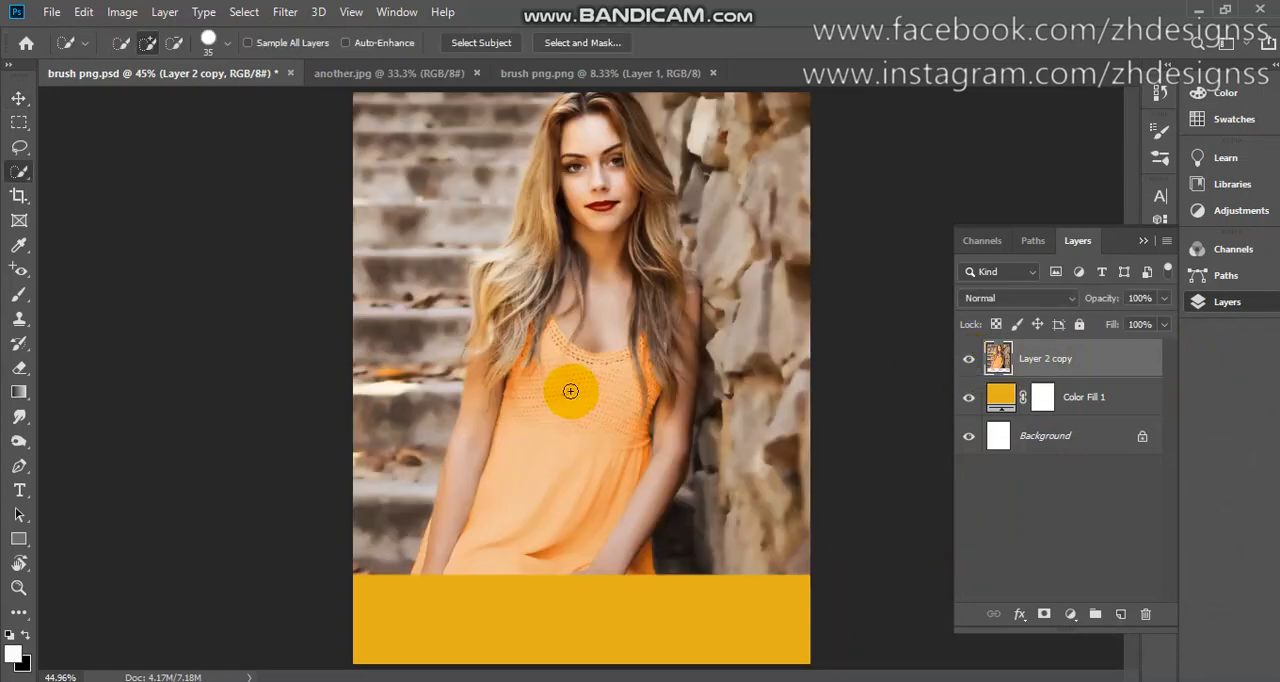
click(486, 49)
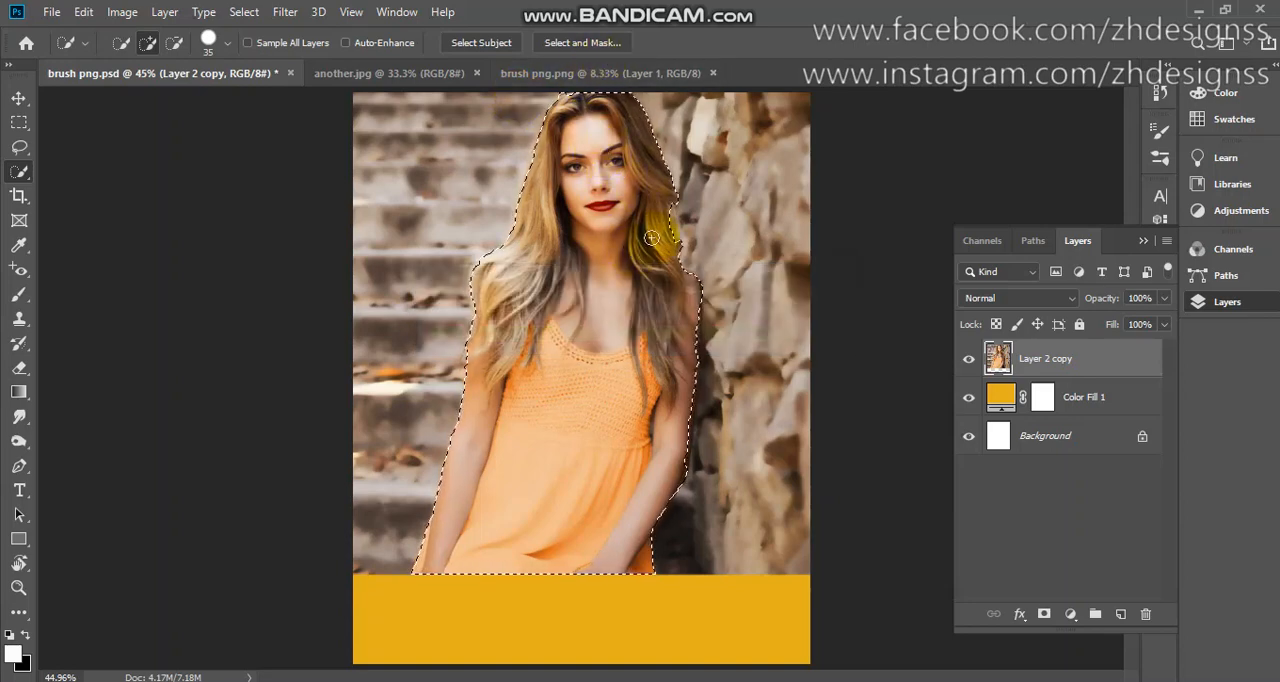
click(1044, 614)
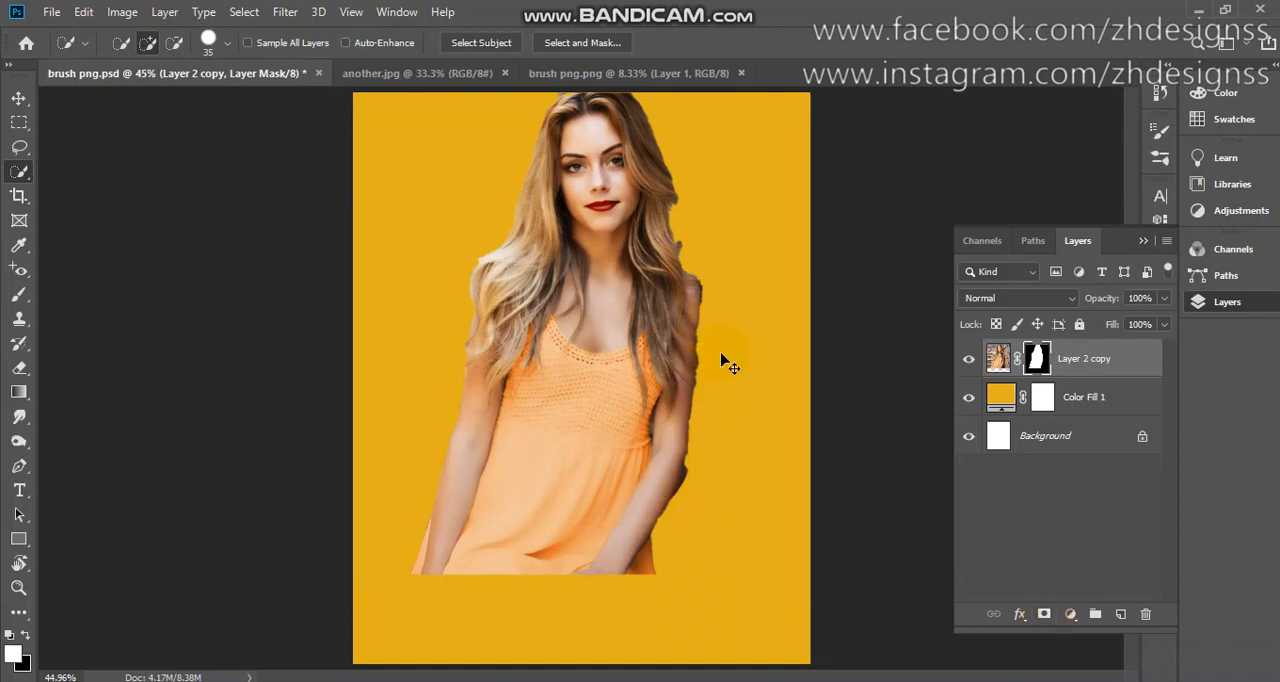
key(ctrl+z)
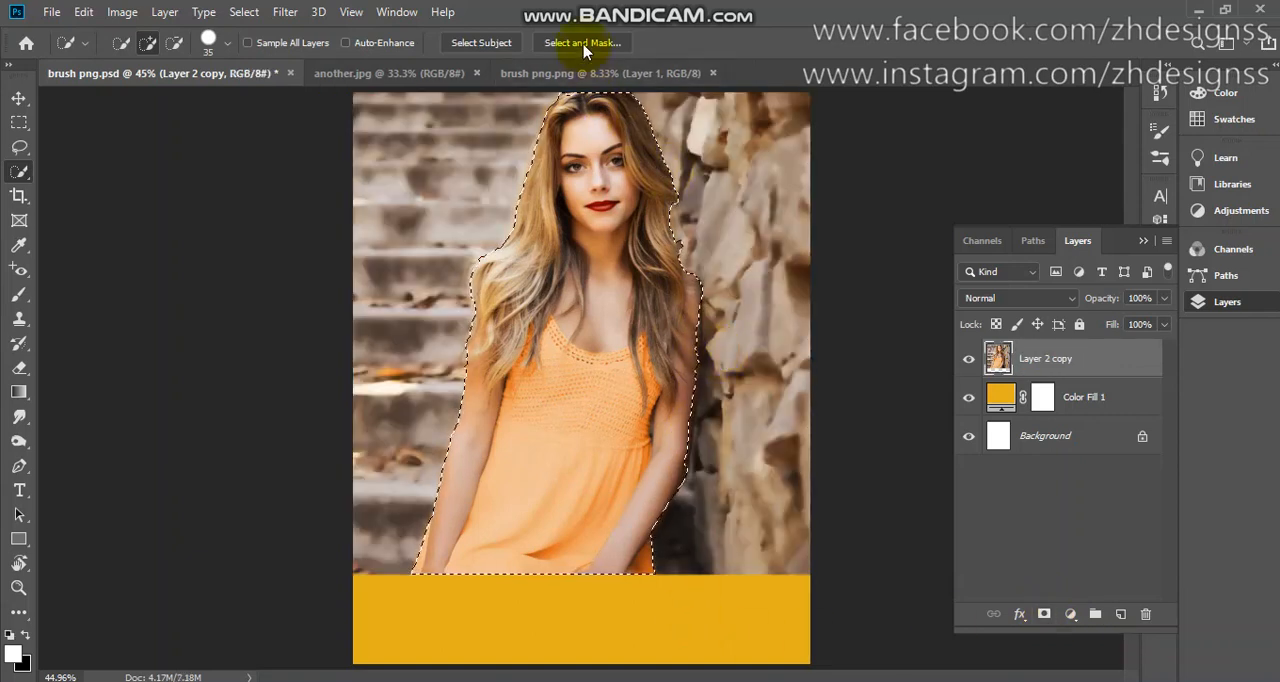
Refine the selection edge along the woman's arm beside the stone wall in Select and Mask.
click(583, 43)
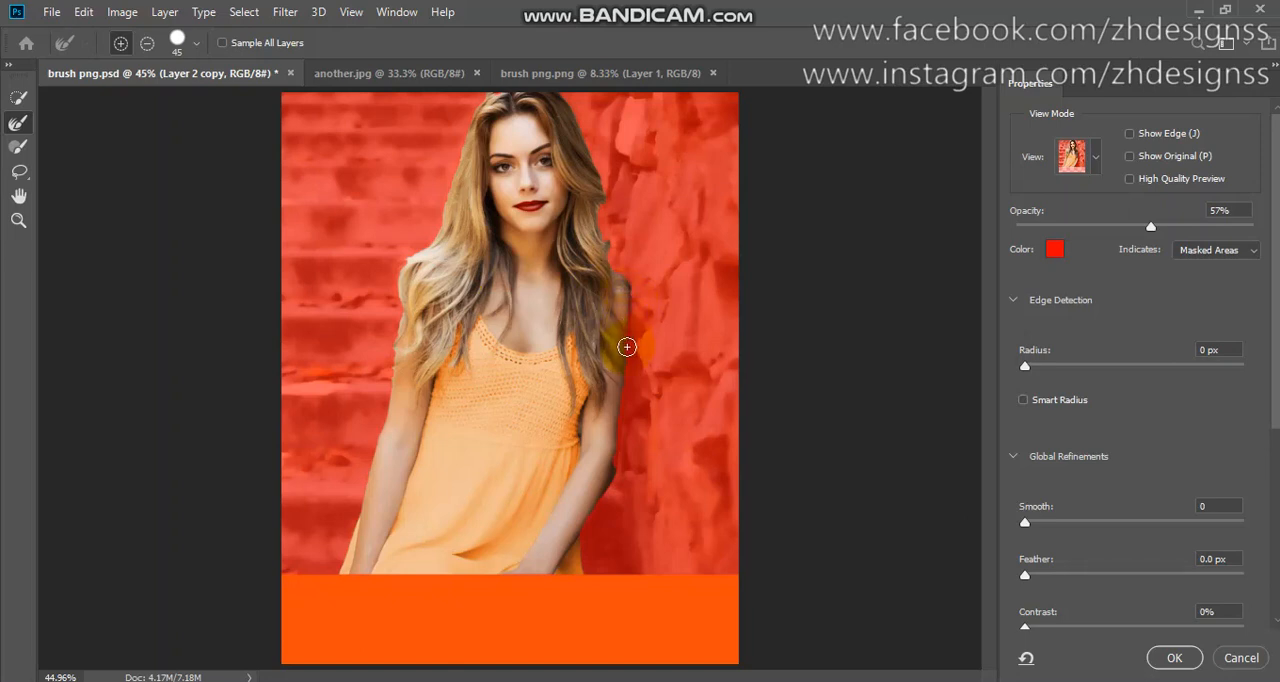
mouse_move(626, 347)
mouse_down()
mouse_move(623, 464)
mouse_move(609, 470)
mouse_move(620, 362)
mouse_up()
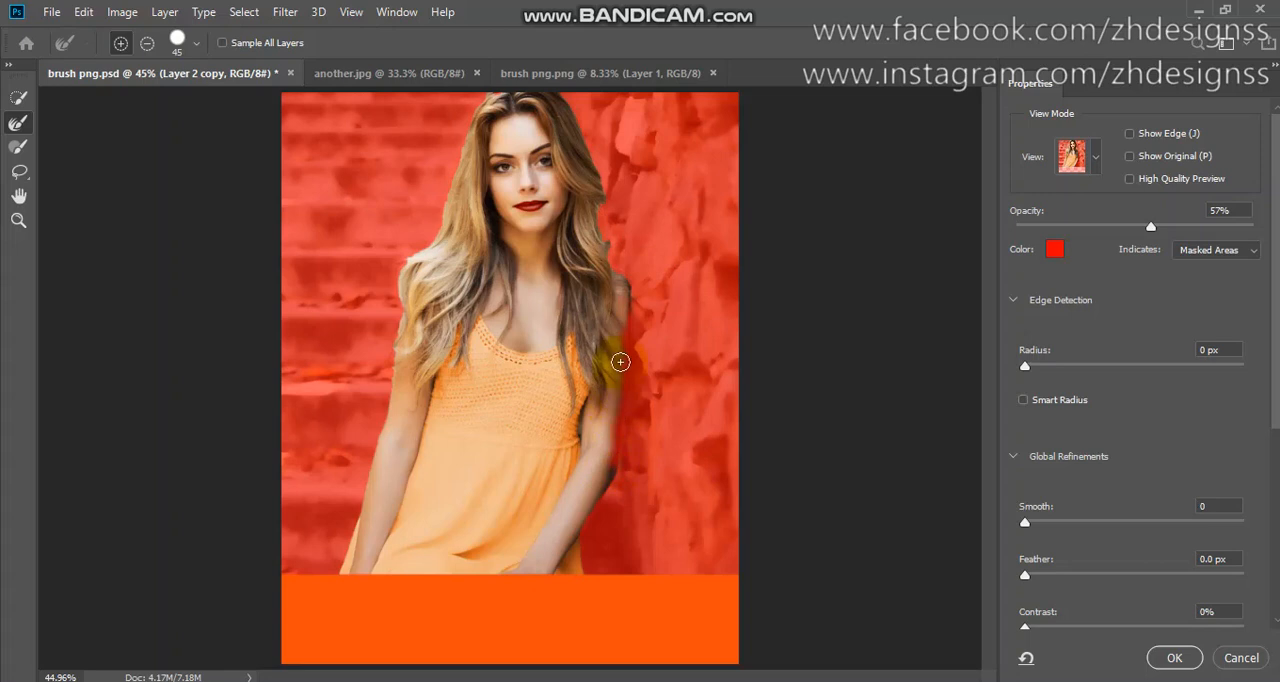
key(alt)
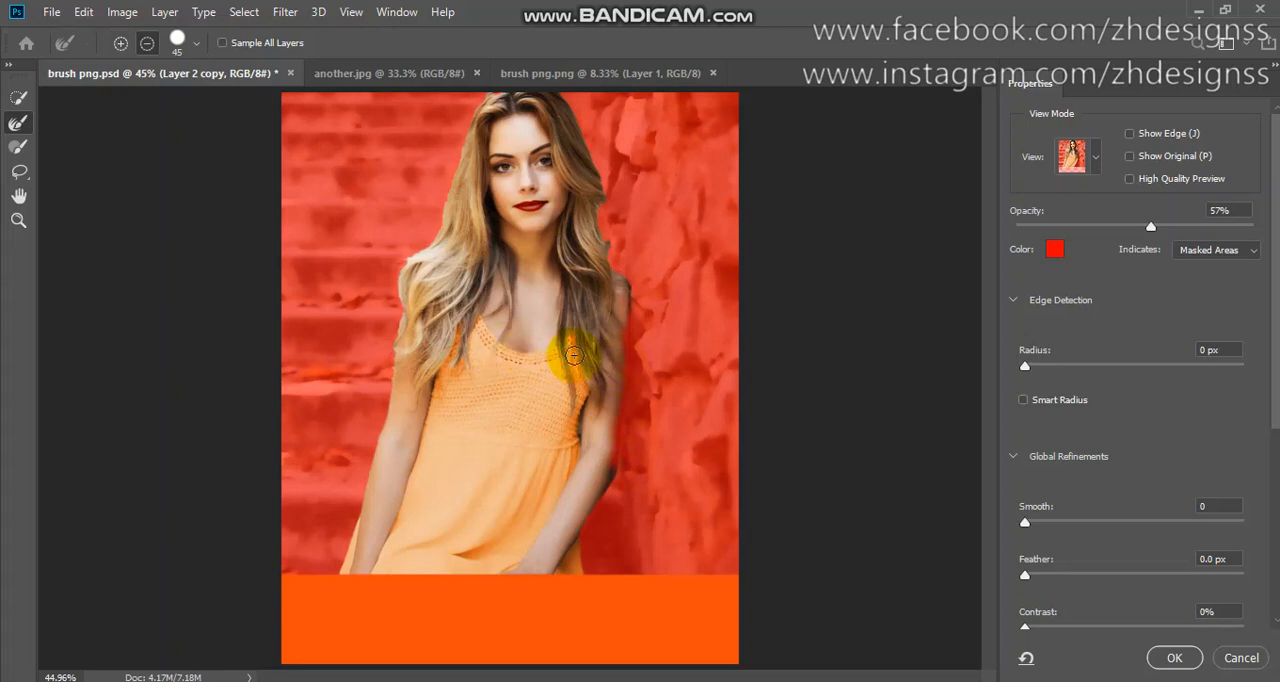
mouse_move(573, 355)
mouse_down()
mouse_move(645, 323)
mouse_move(623, 321)
mouse_move(609, 470)
mouse_move(623, 320)
mouse_up()
key(alt)
key(alt)
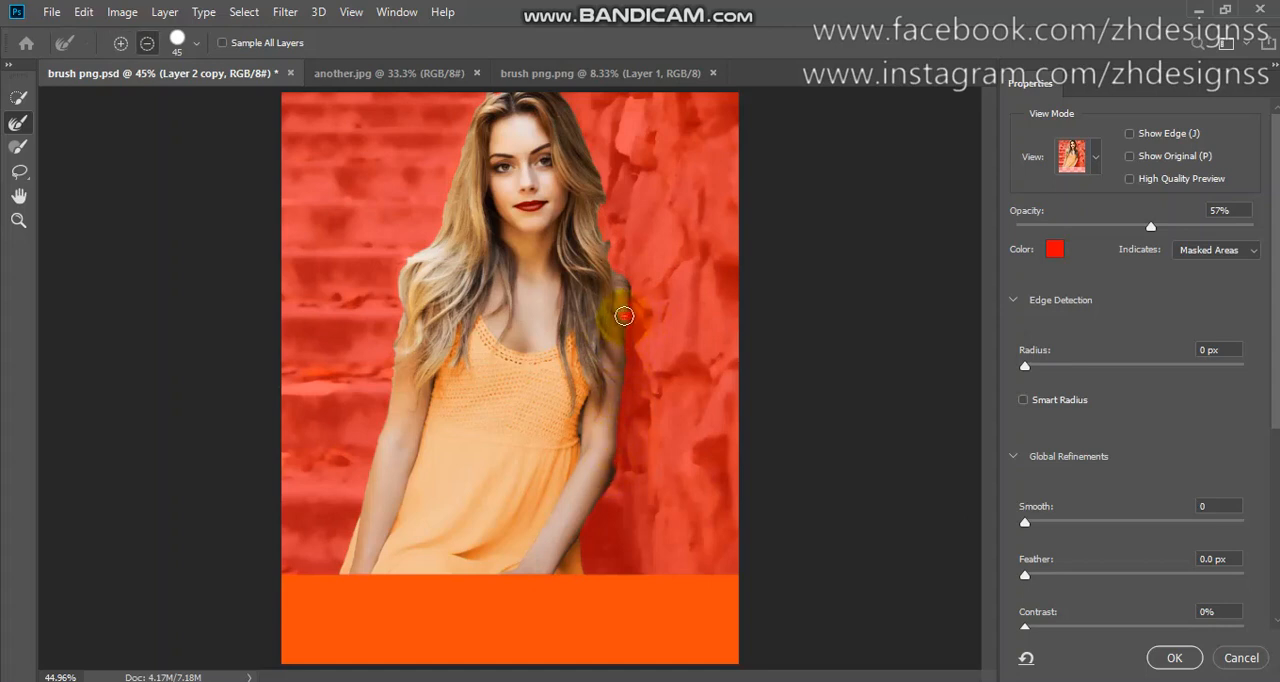
mouse_move(621, 410)
mouse_down()
mouse_move(617, 472)
mouse_move(593, 493)
mouse_move(571, 491)
mouse_up()
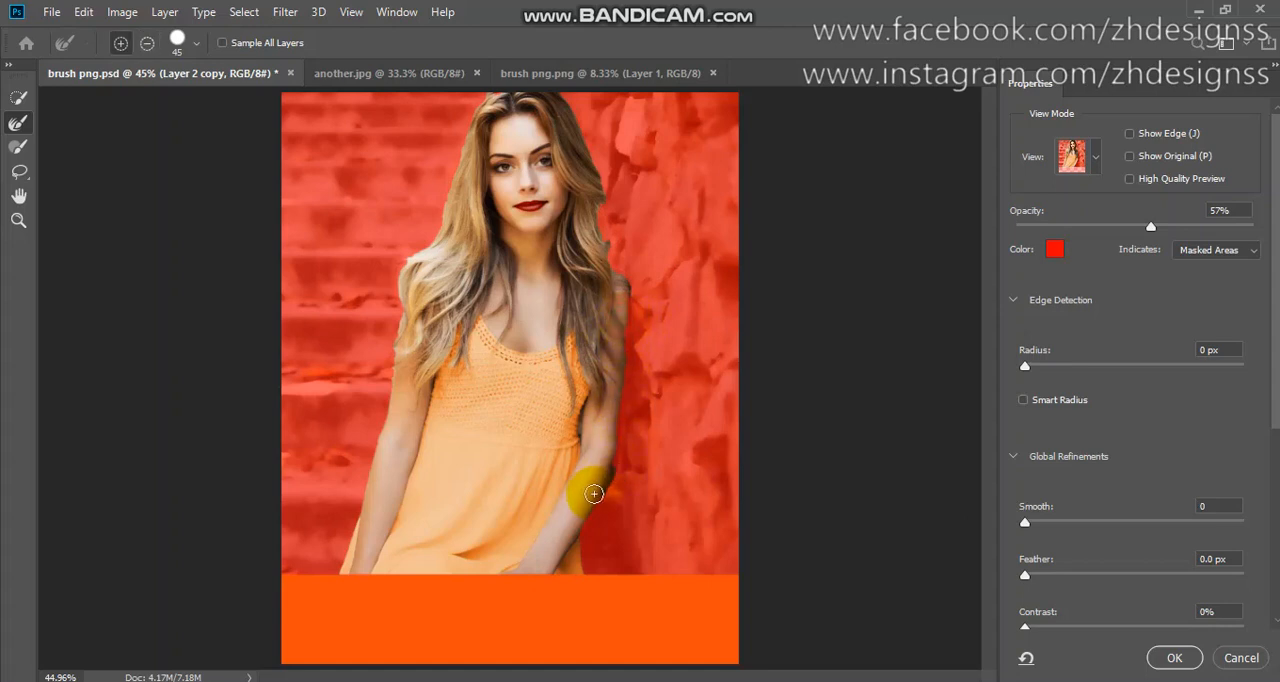
click(1174, 655)
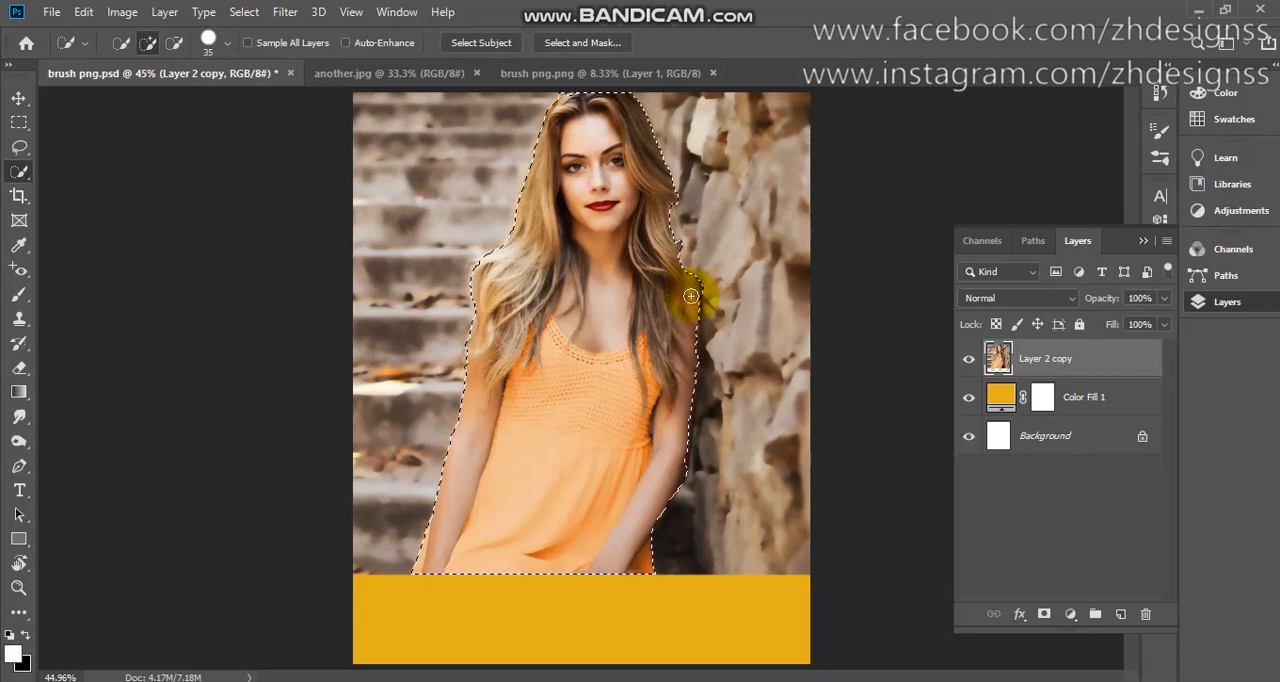
Touch up the selection beside the woman's arm with Quick Selection and turn it into a layer mask on the portrait.
mouse_move(691, 296)
mouse_down()
mouse_move(682, 467)
mouse_move(697, 483)
mouse_move(706, 435)
mouse_move(735, 496)
mouse_move(719, 451)
mouse_move(712, 316)
mouse_up()
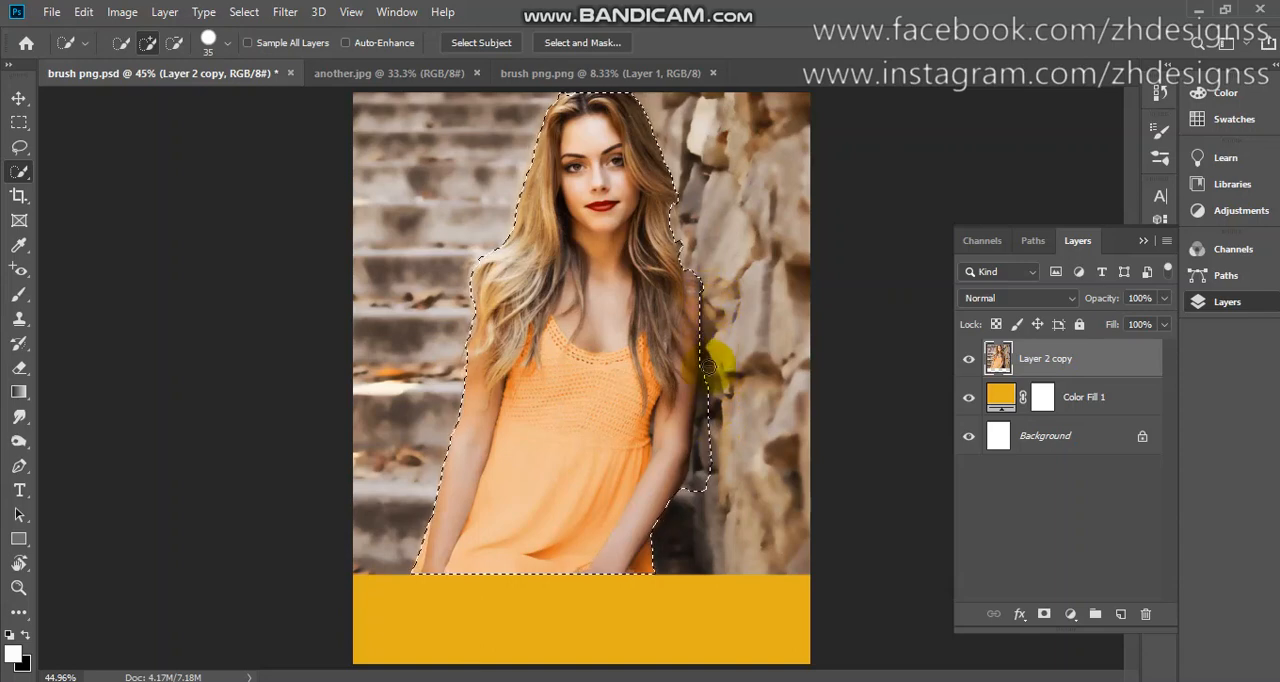
mouse_move(708, 367)
mouse_down()
mouse_move(699, 515)
mouse_move(708, 421)
mouse_move(701, 468)
mouse_up()
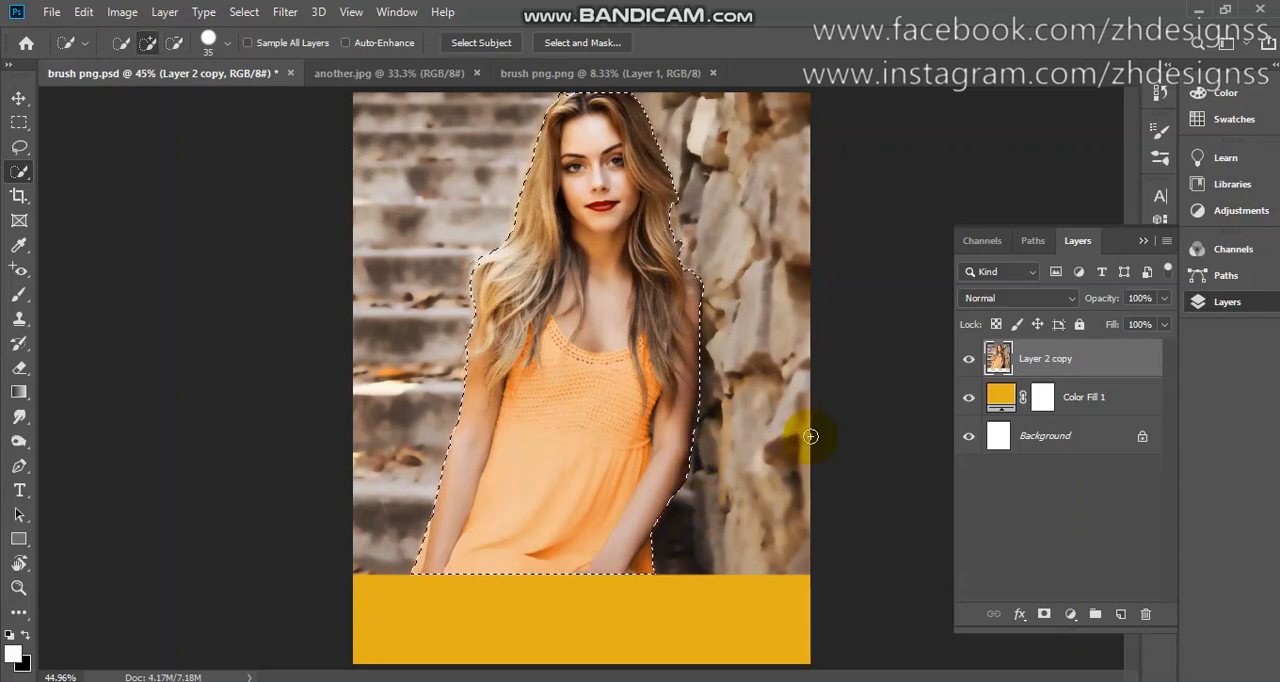
click(1044, 614)
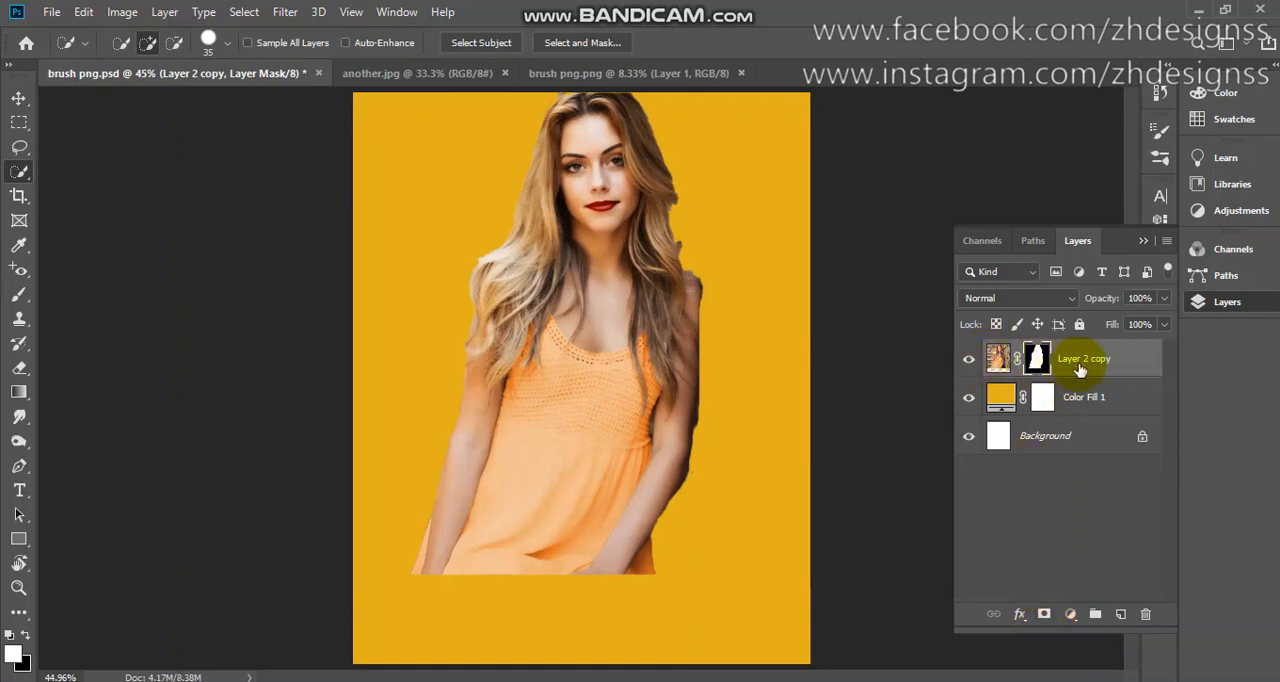
Copy the brown brush shape from brush png.png into brush png.psd and convert its layer to a smart object.
click(676, 75)
key(v)
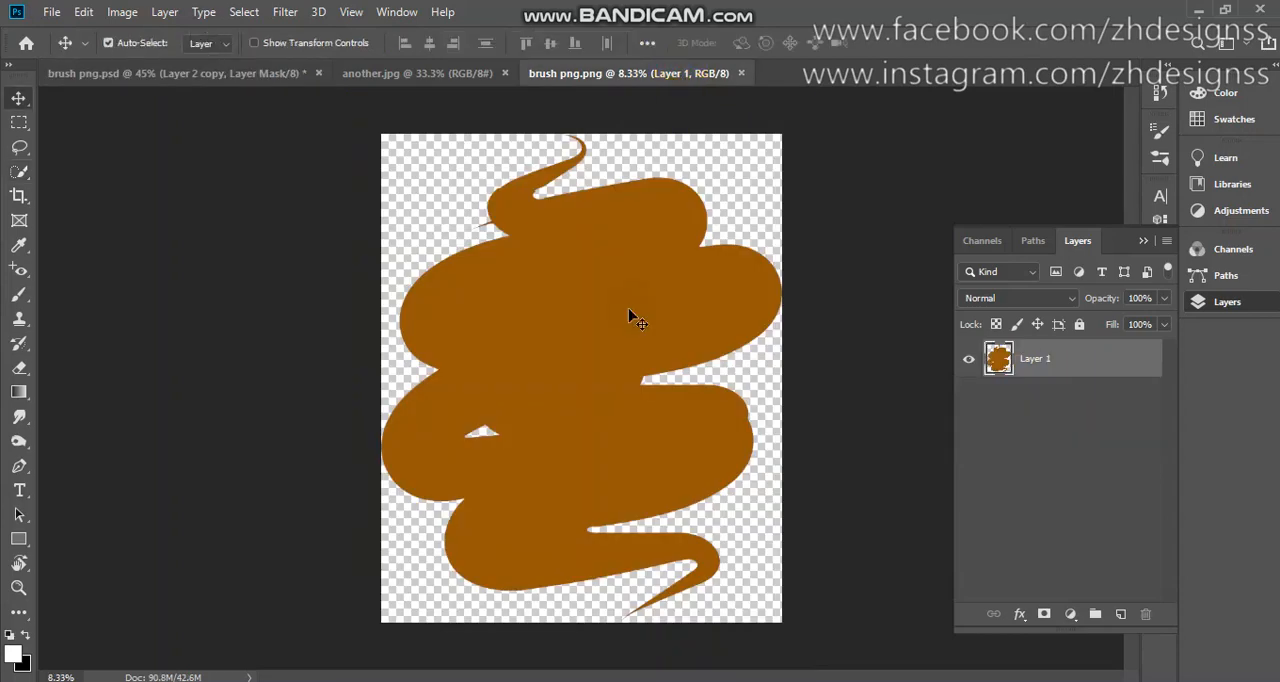
mouse_move(543, 294)
mouse_down()
mouse_move(194, 94)
mouse_move(187, 73)
mouse_move(674, 423)
mouse_up()
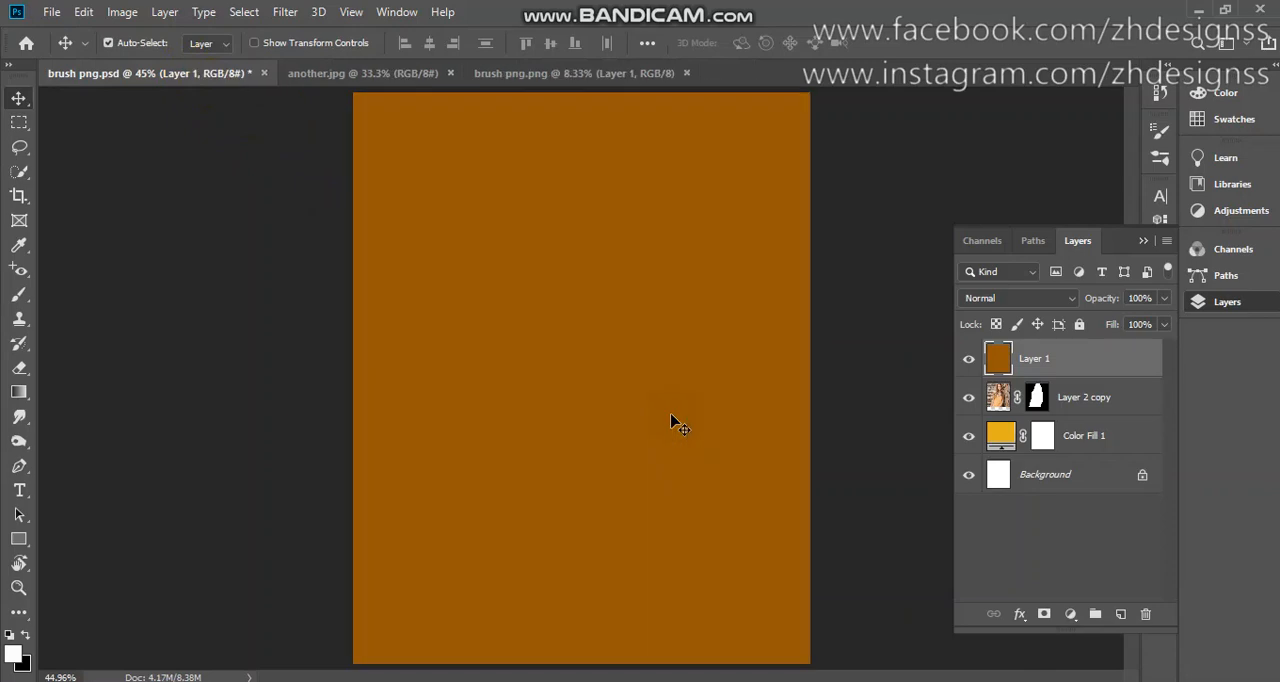
right_click(1078, 365)
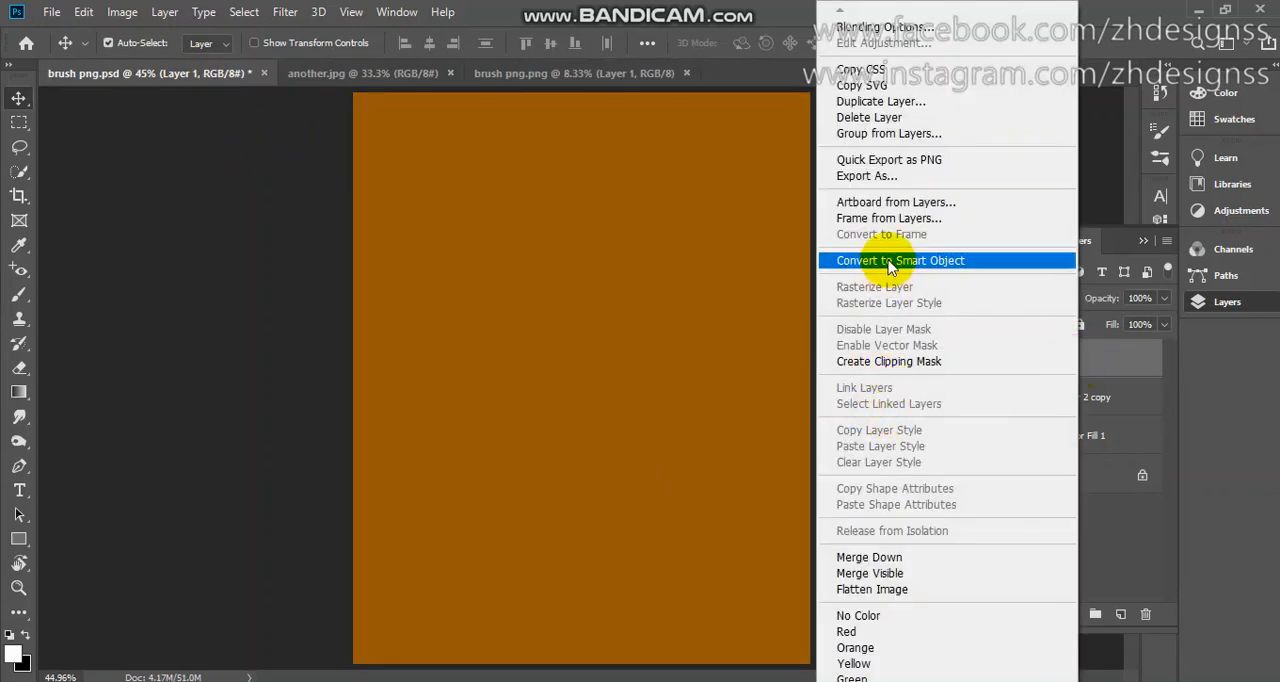
click(890, 263)
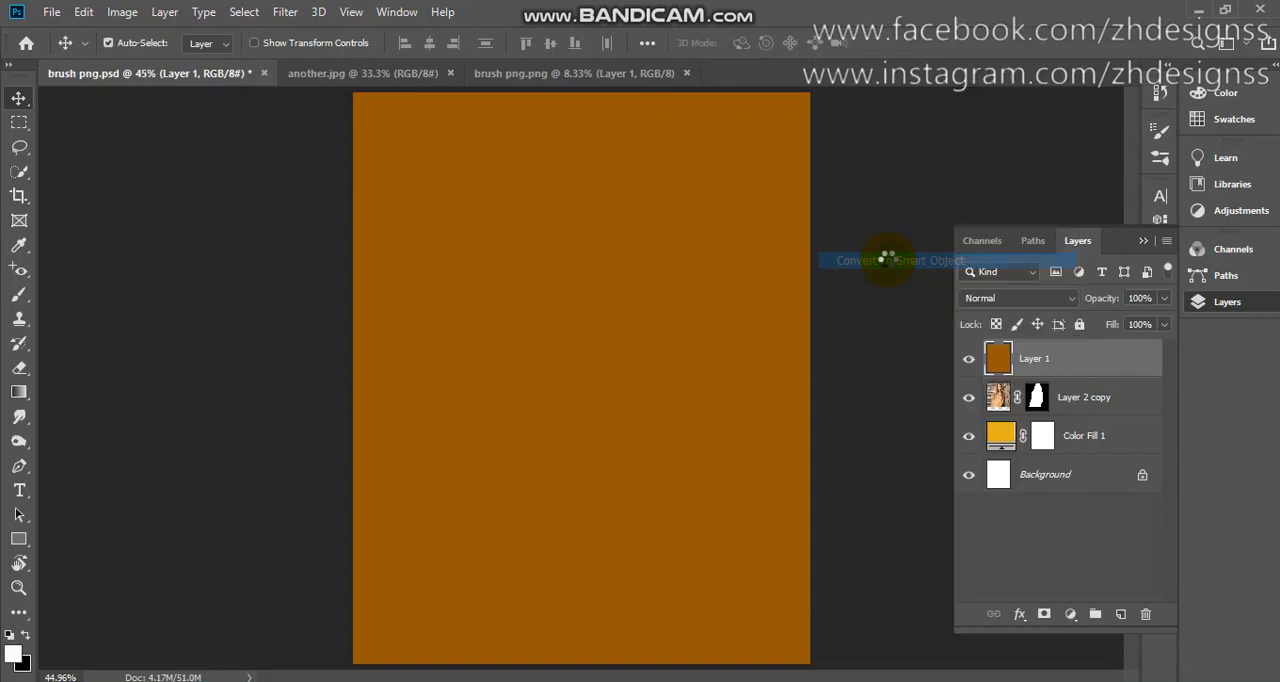
Scale the brown brush shape proportionally to about 17.5% and place it centrally over the woman.
key(ctrl+t)
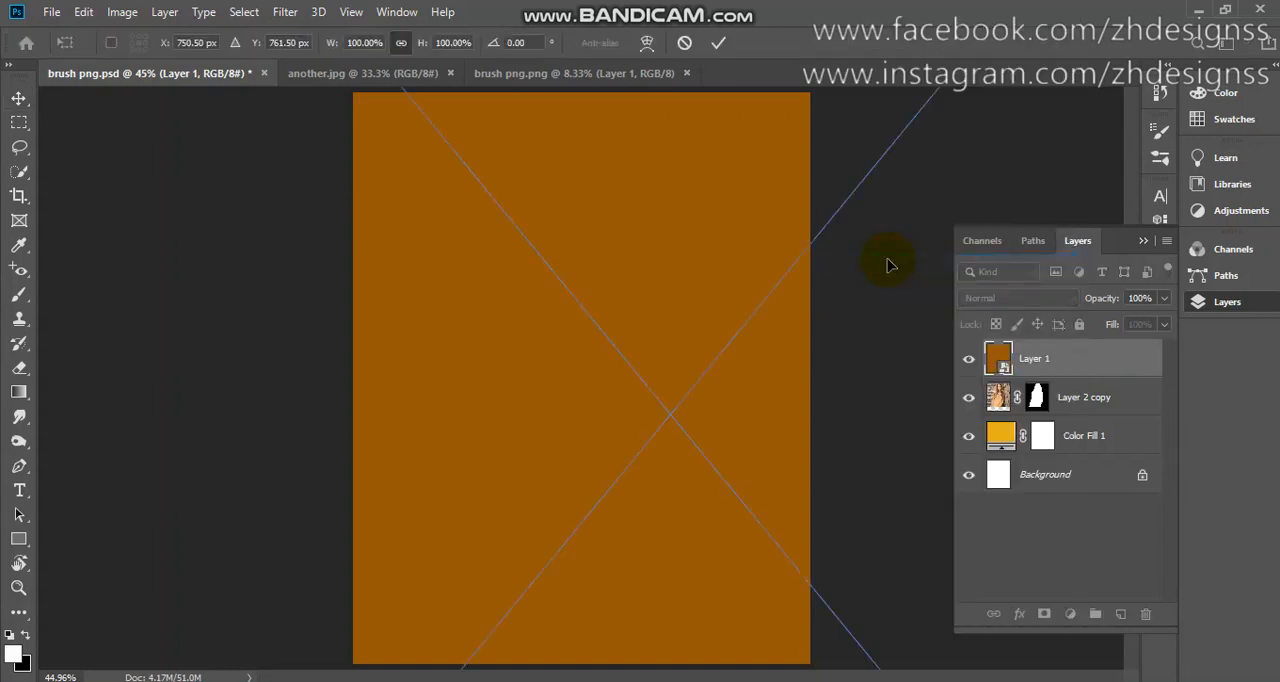
drag(663, 383, 891, 351)
drag(647, 419, 957, 337)
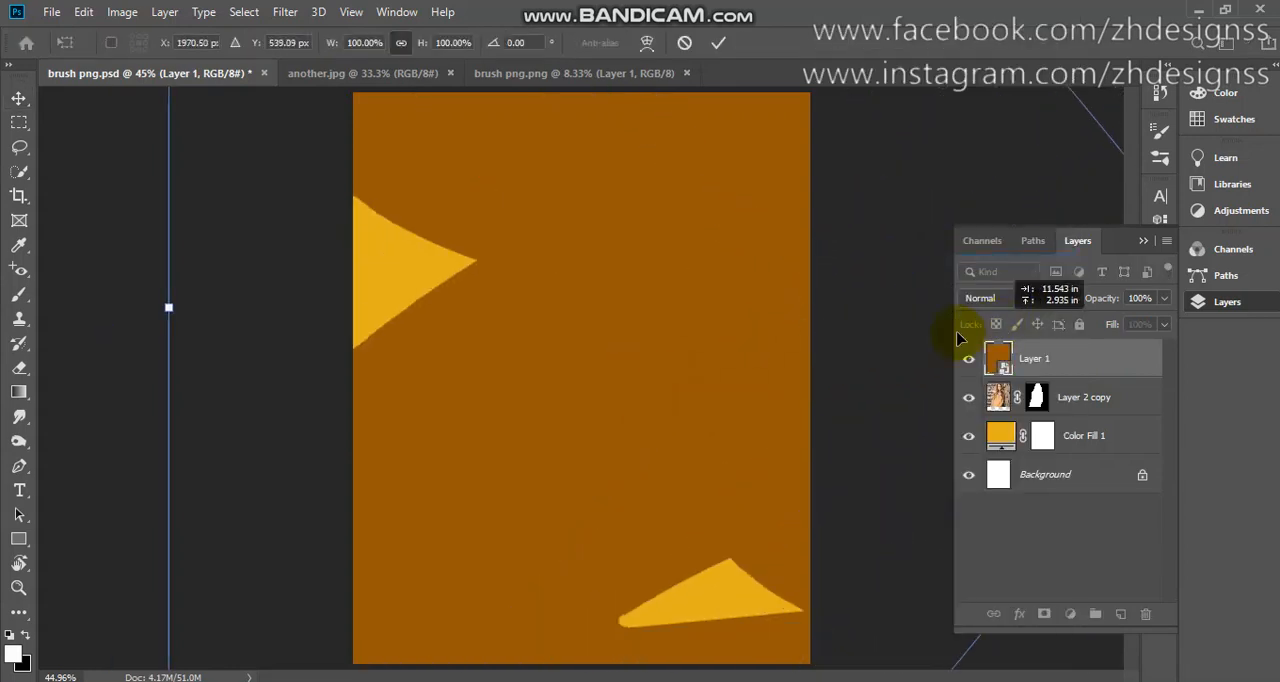
drag(167, 306, 675, 308)
click(768, 412)
drag(550, 447, 226, 326)
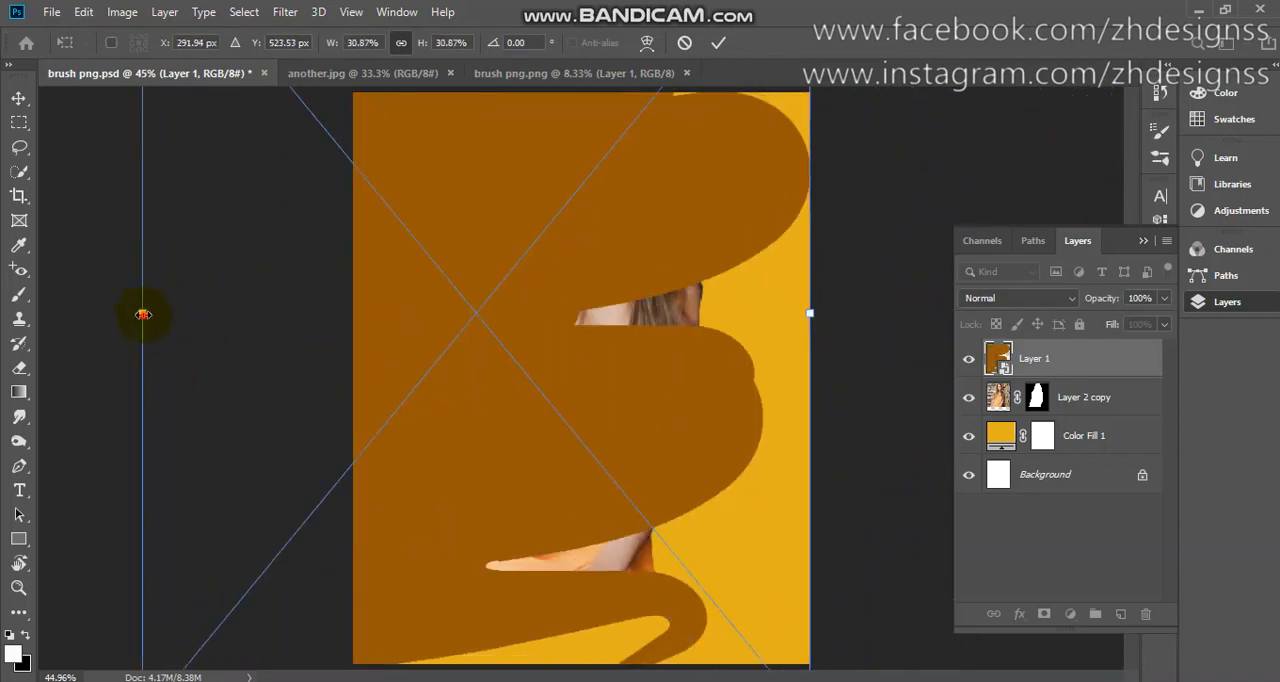
drag(143, 314, 431, 314)
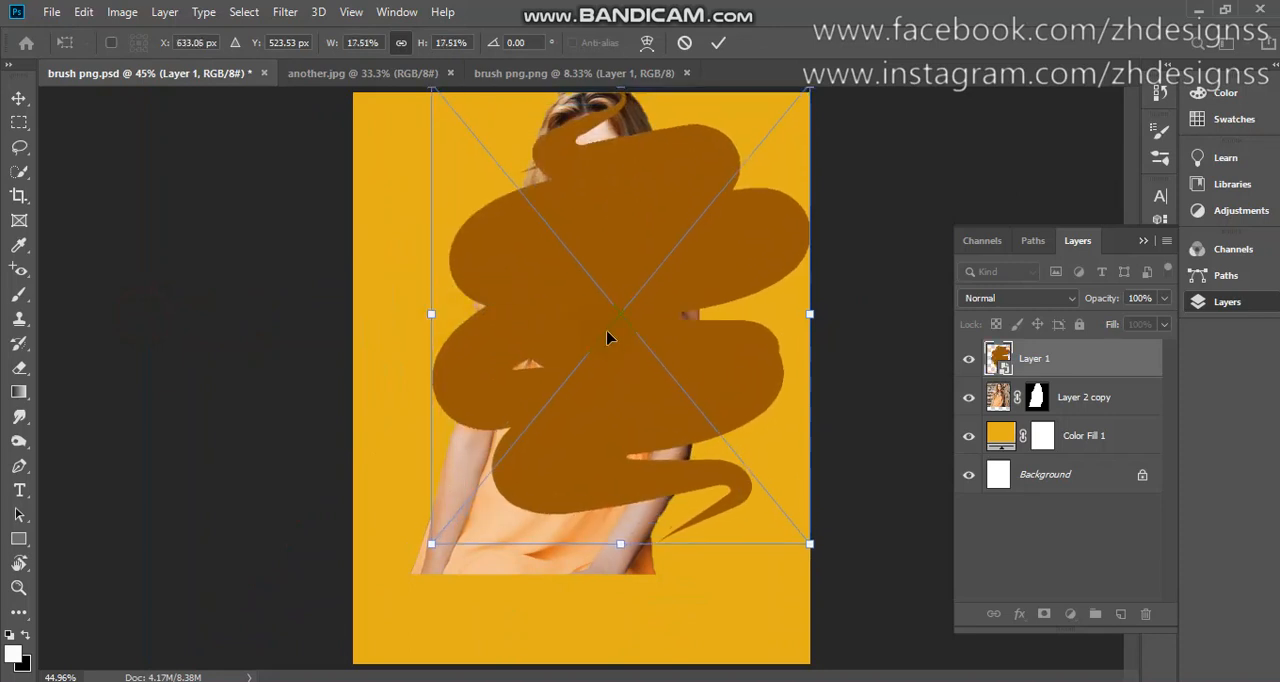
drag(607, 338, 584, 374)
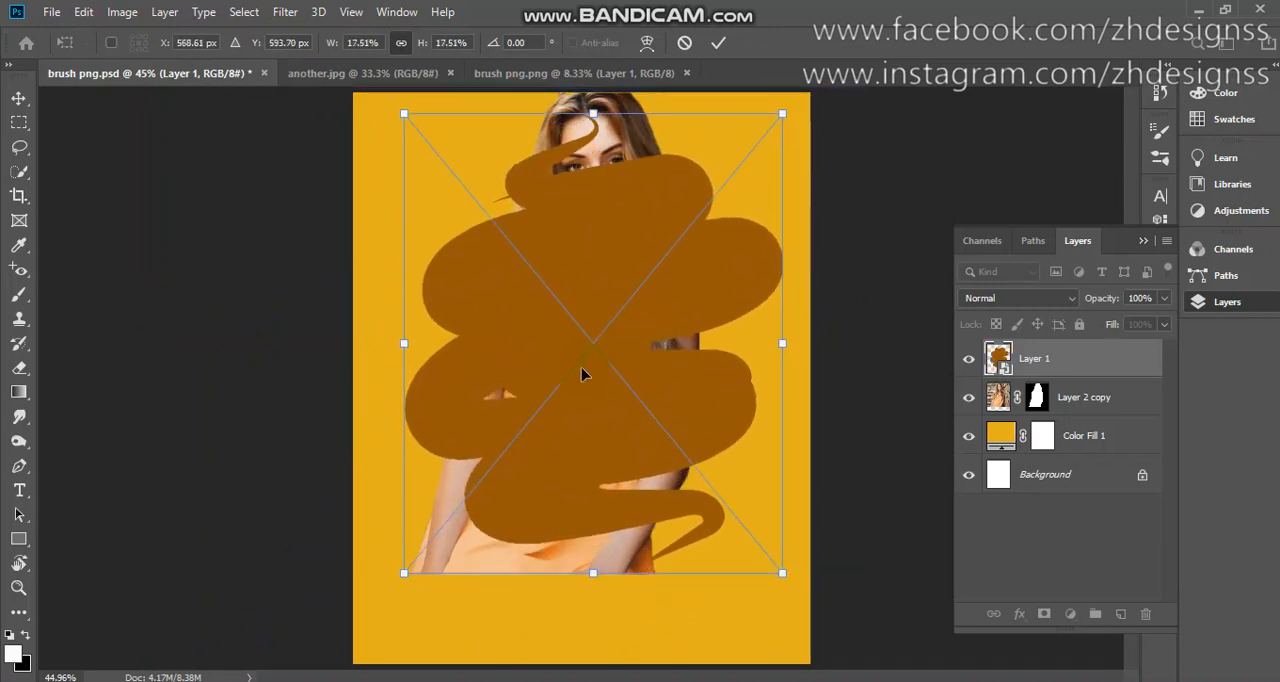
key(Return)
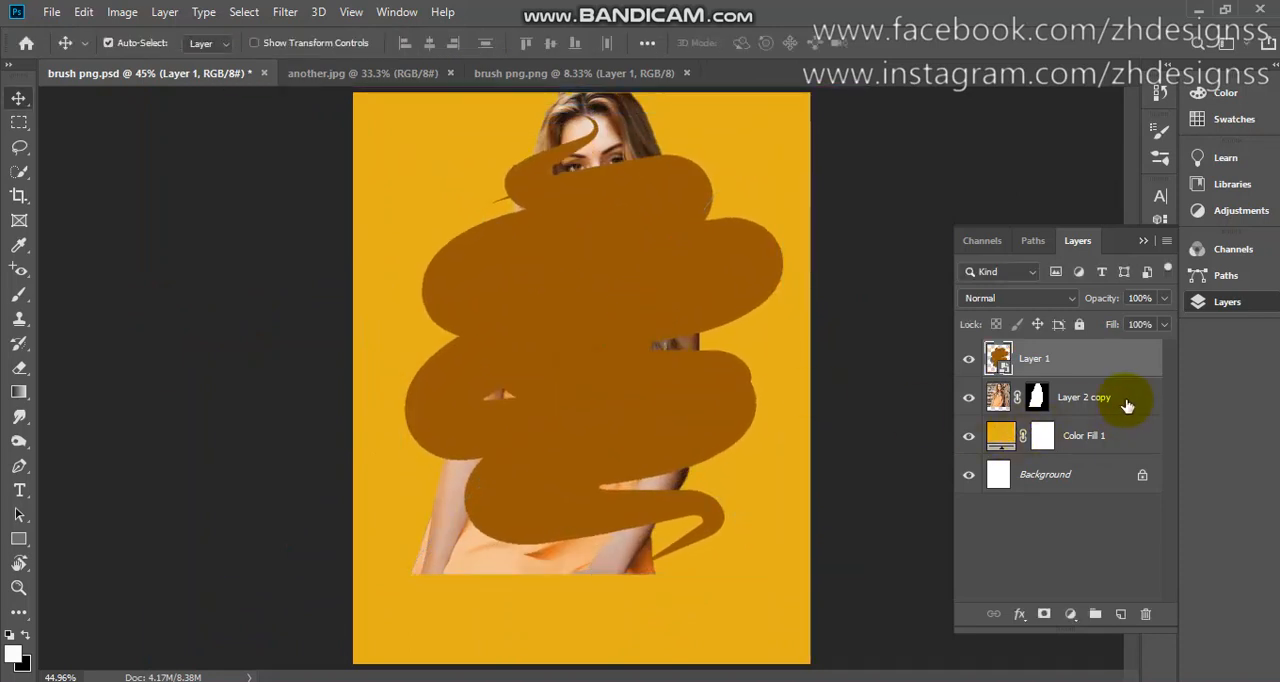
Move the masked portrait layer above the brush shape layer and duplicate it.
click(1126, 403)
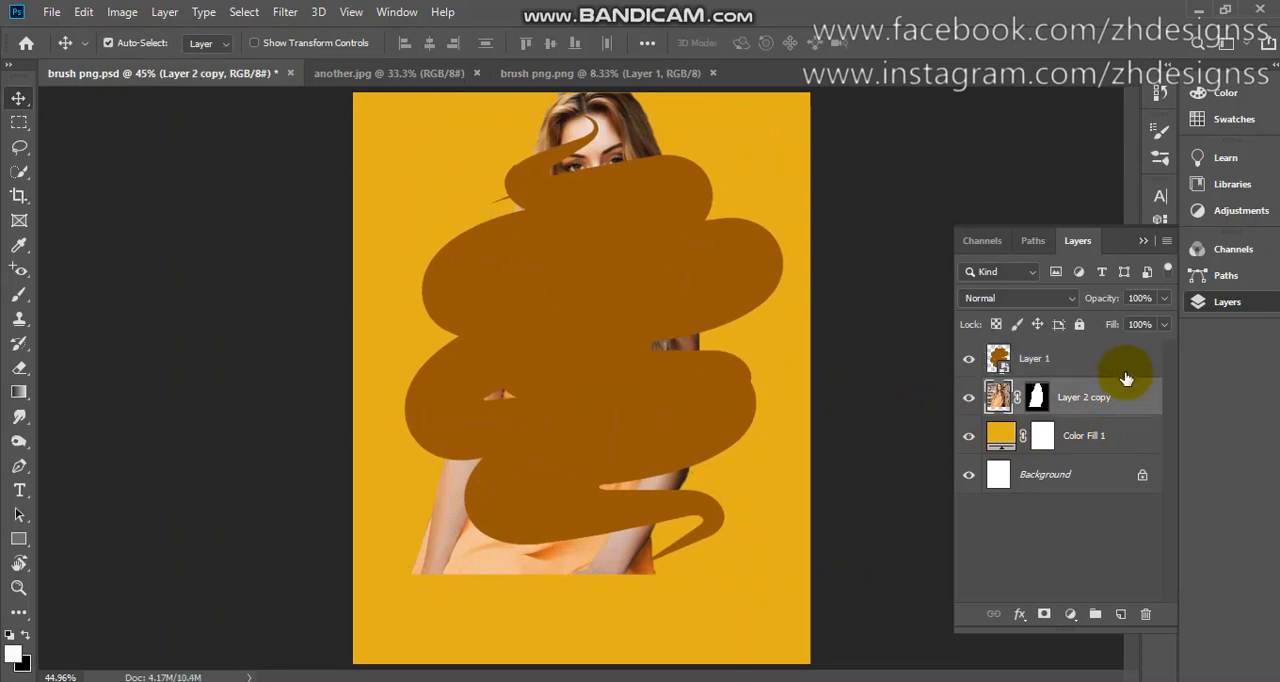
drag(1118, 396, 1105, 357)
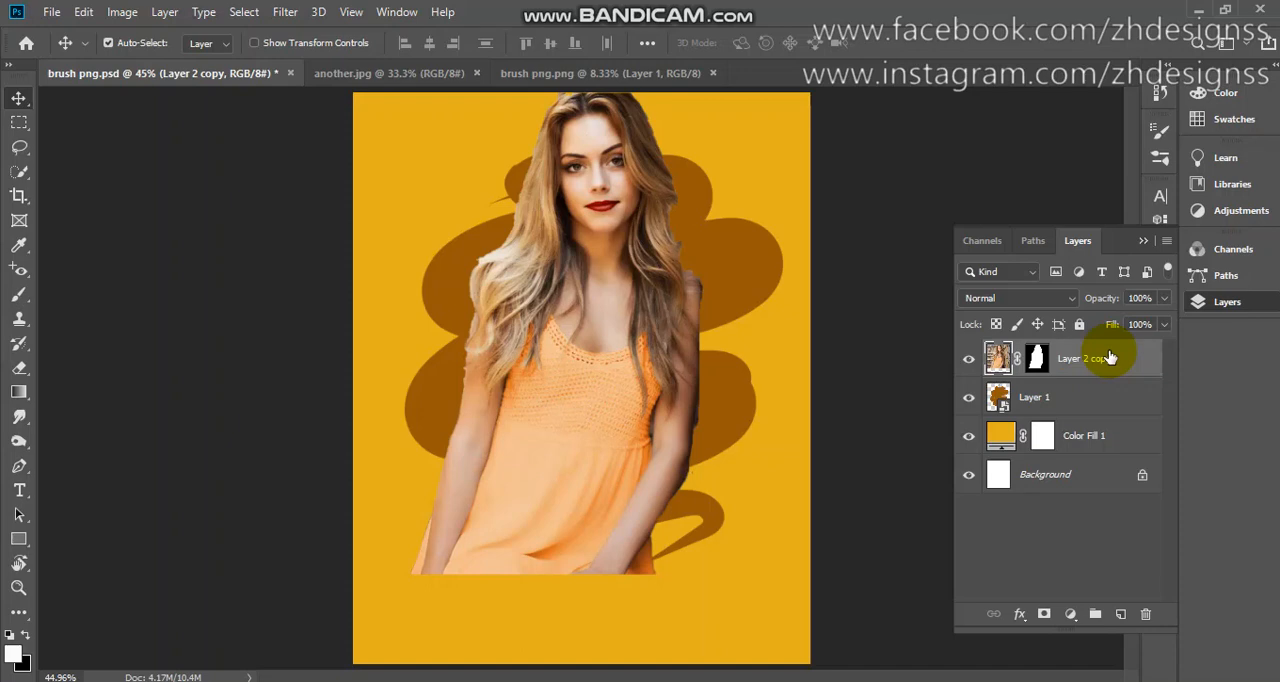
key(ctrl+j)
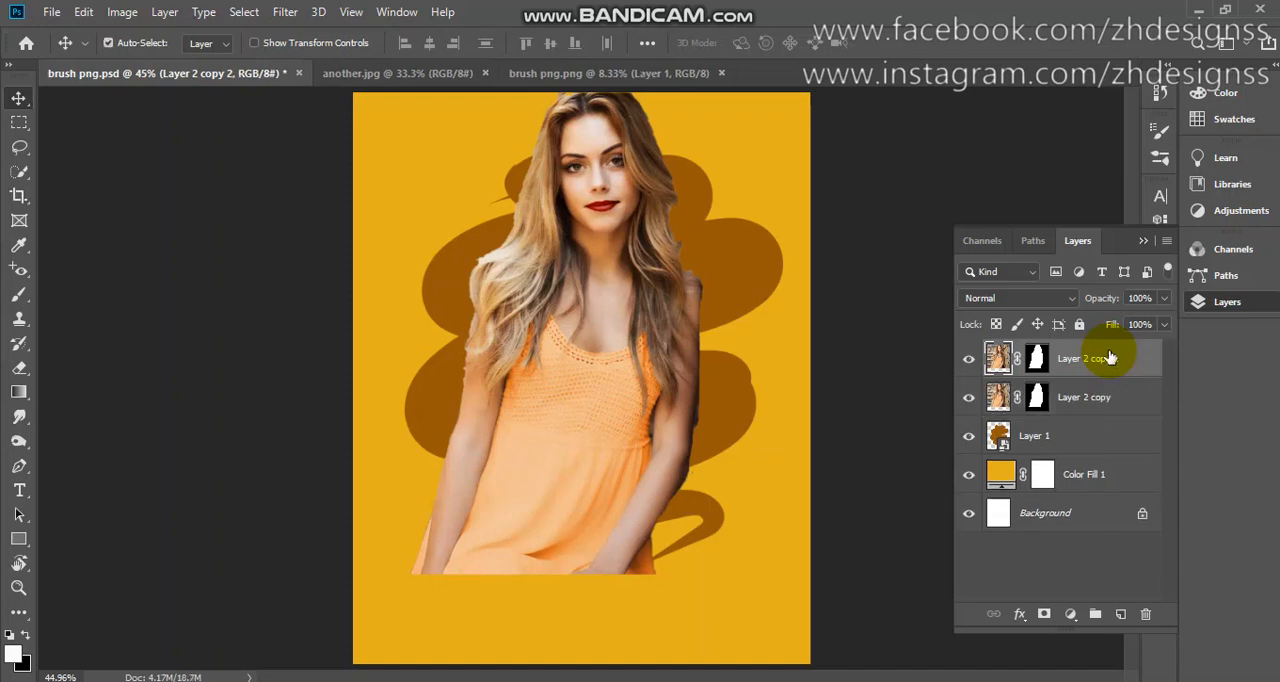
Clip the lower portrait copy to the brown brush shape, hiding the upper copy meanwhile and showing it again.
click(968, 362)
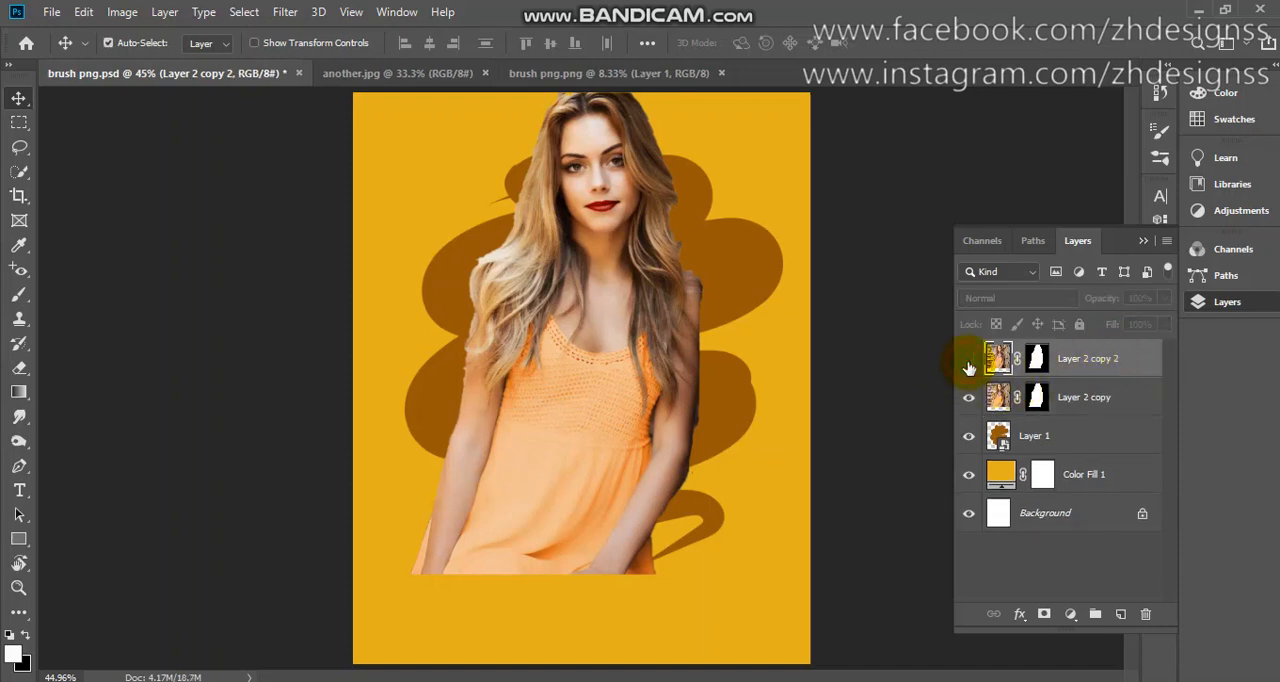
click(1098, 396)
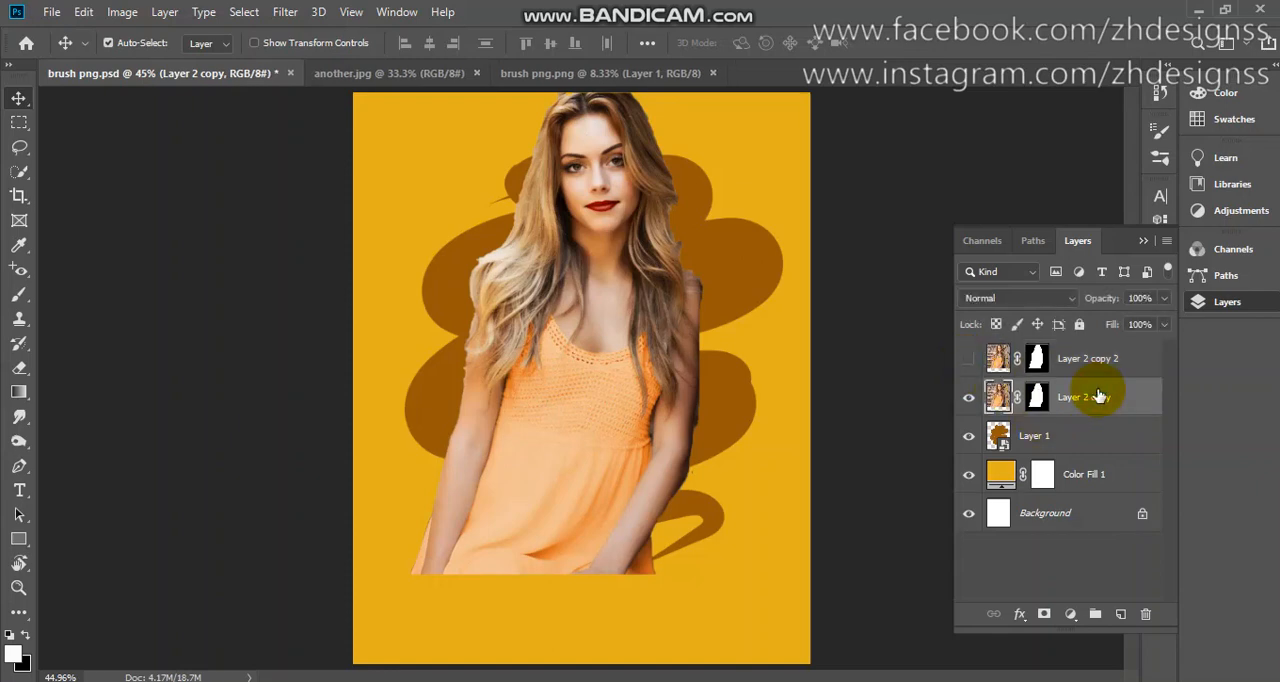
right_click(1100, 396)
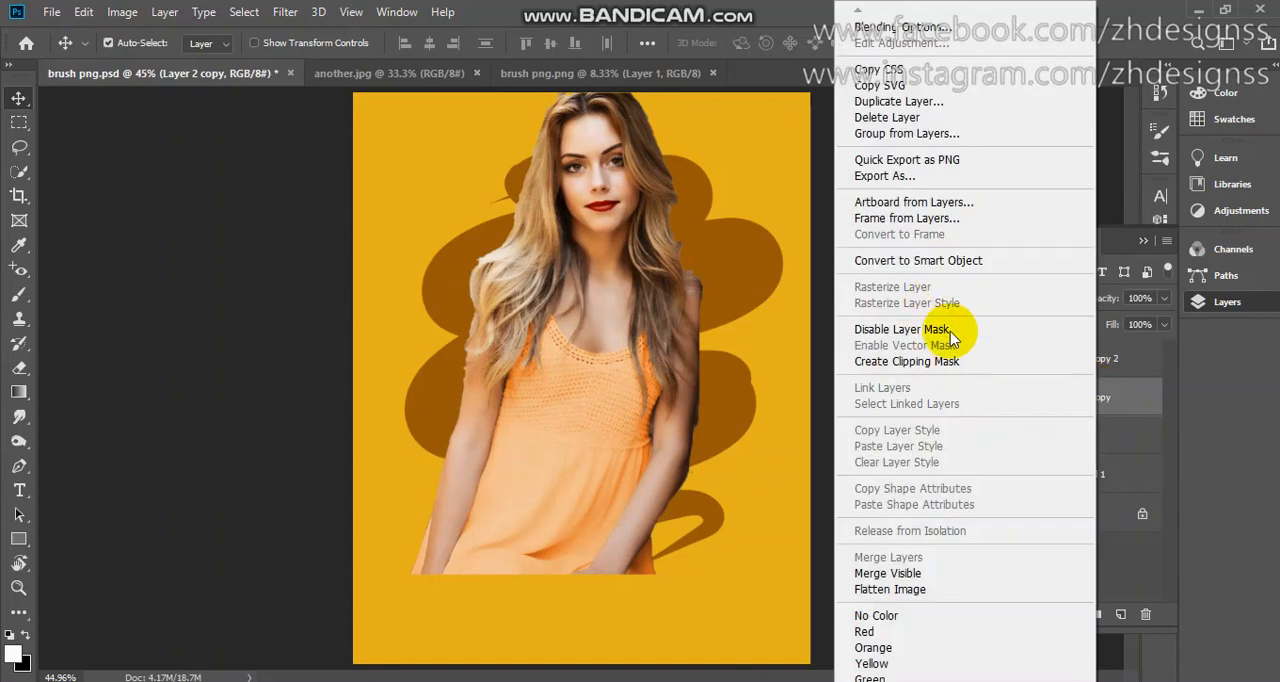
click(950, 361)
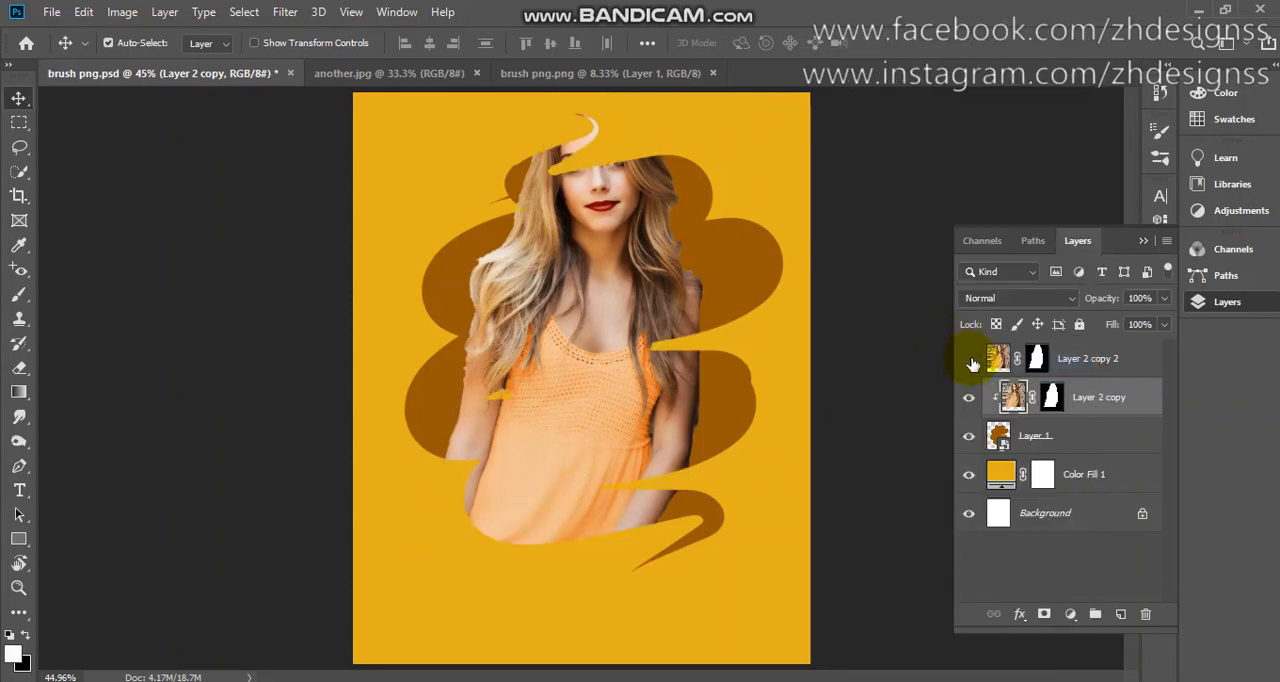
click(969, 359)
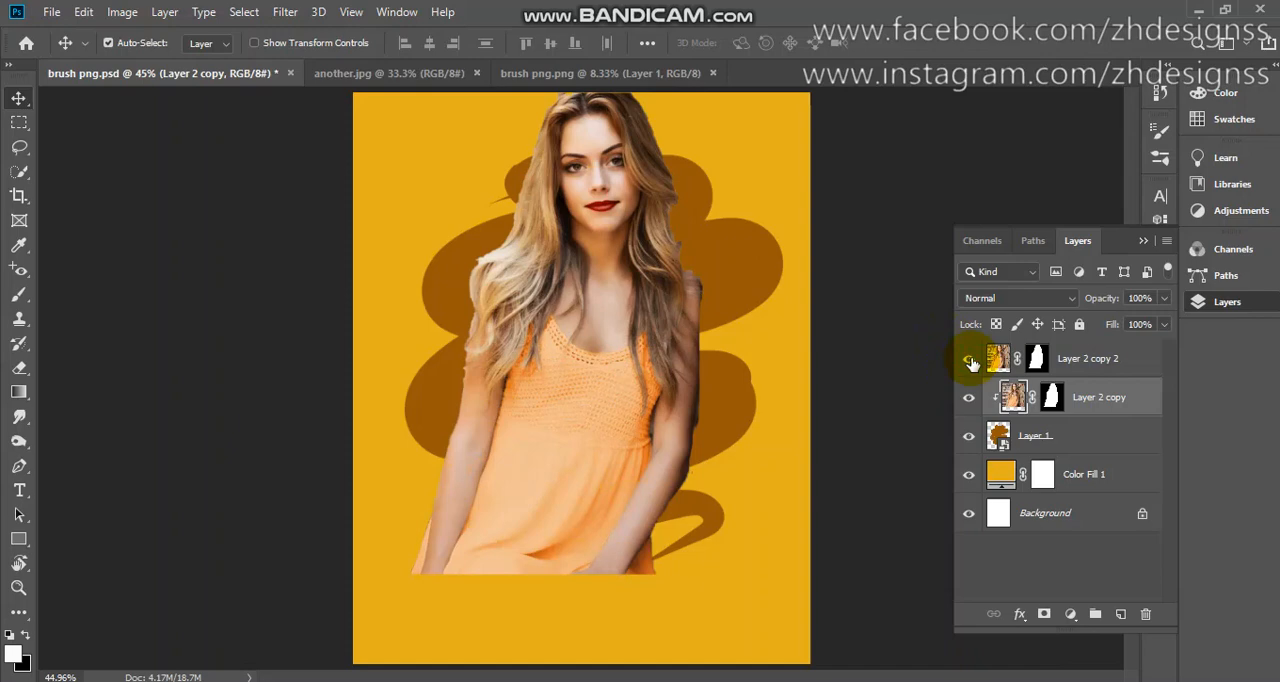
Paint black with a 500 px soft brush on the upper portrait copy's mask over the woman's body, sparing her head and upper hair.
click(1040, 358)
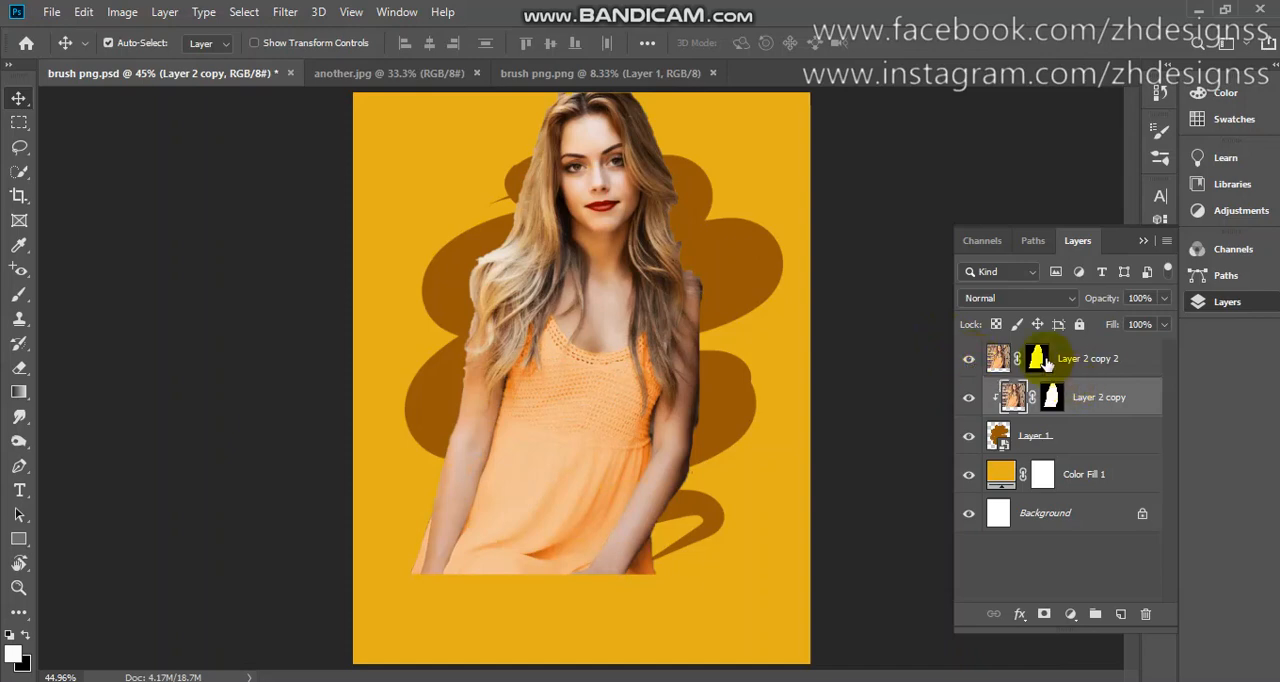
click(1040, 358)
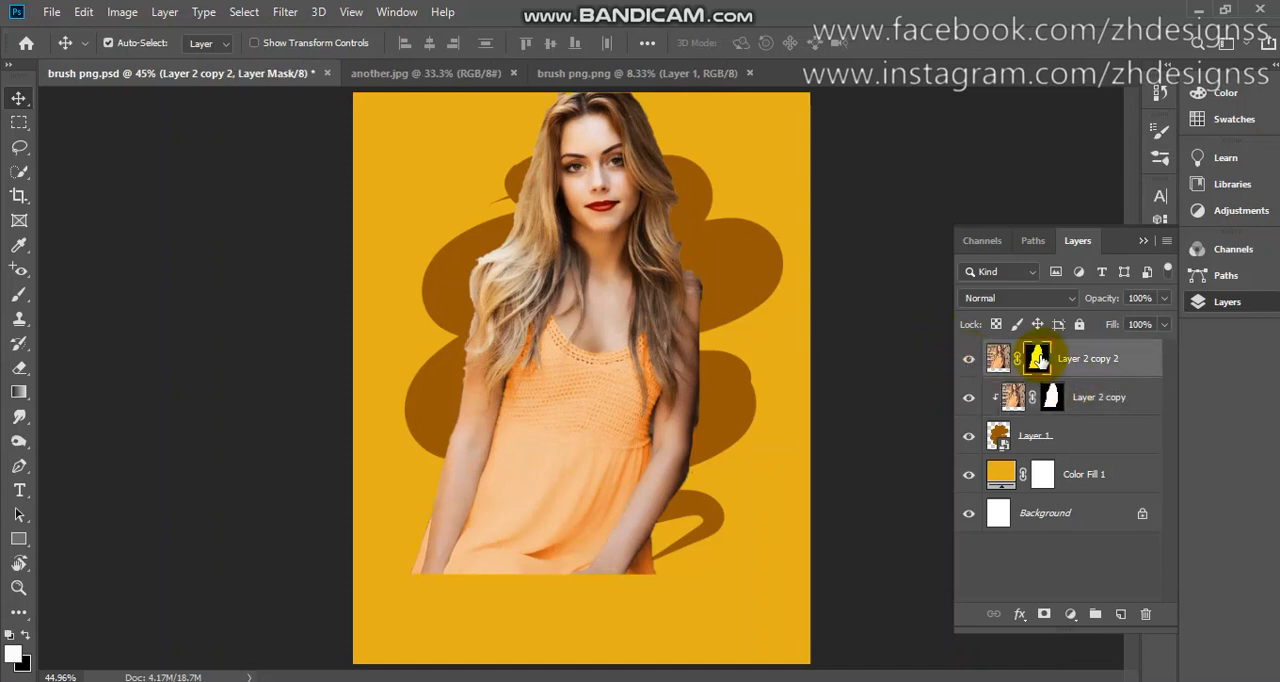
click(19, 294)
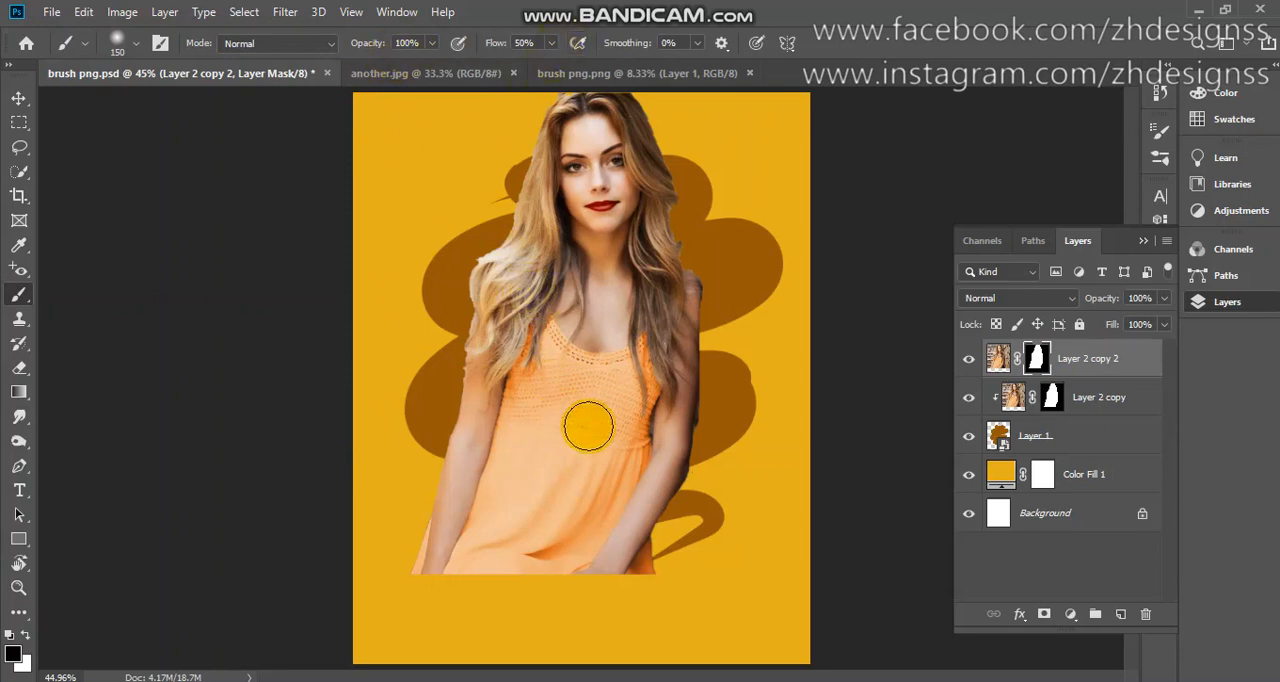
key(bracketright)
key(bracketright)
key(bracketright)
key(bracketright)
key(bracketright)
key(bracketright)
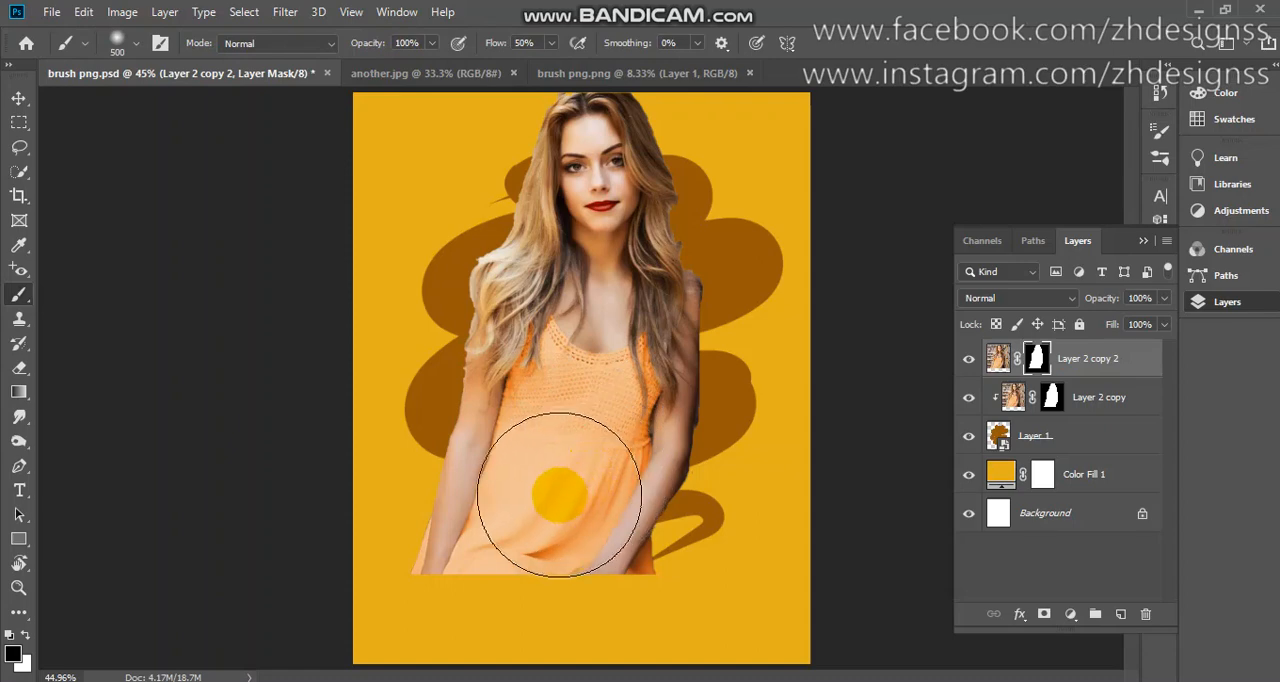
mouse_move(559, 494)
mouse_down()
mouse_move(460, 566)
mouse_move(686, 509)
mouse_move(732, 429)
mouse_move(575, 441)
mouse_move(516, 429)
mouse_move(684, 383)
mouse_move(548, 370)
mouse_move(494, 393)
mouse_move(687, 368)
mouse_move(441, 432)
mouse_move(441, 495)
mouse_move(689, 475)
mouse_move(771, 346)
mouse_up()
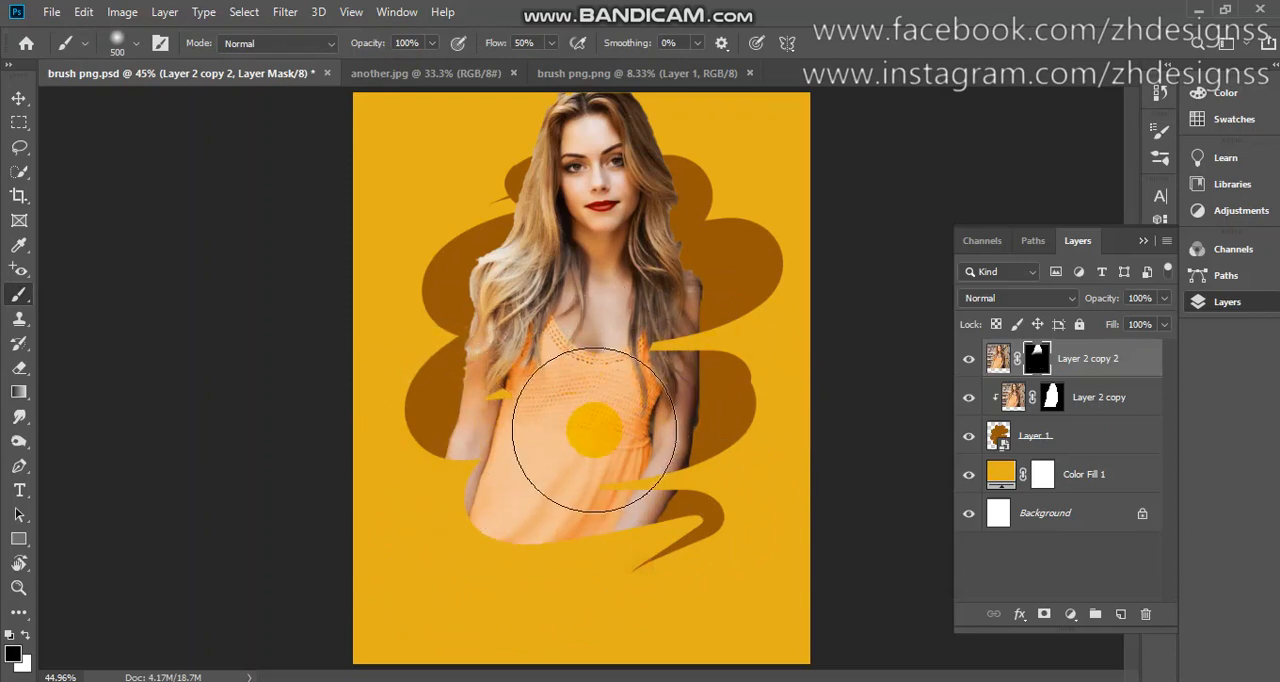
key(ctrl+z)
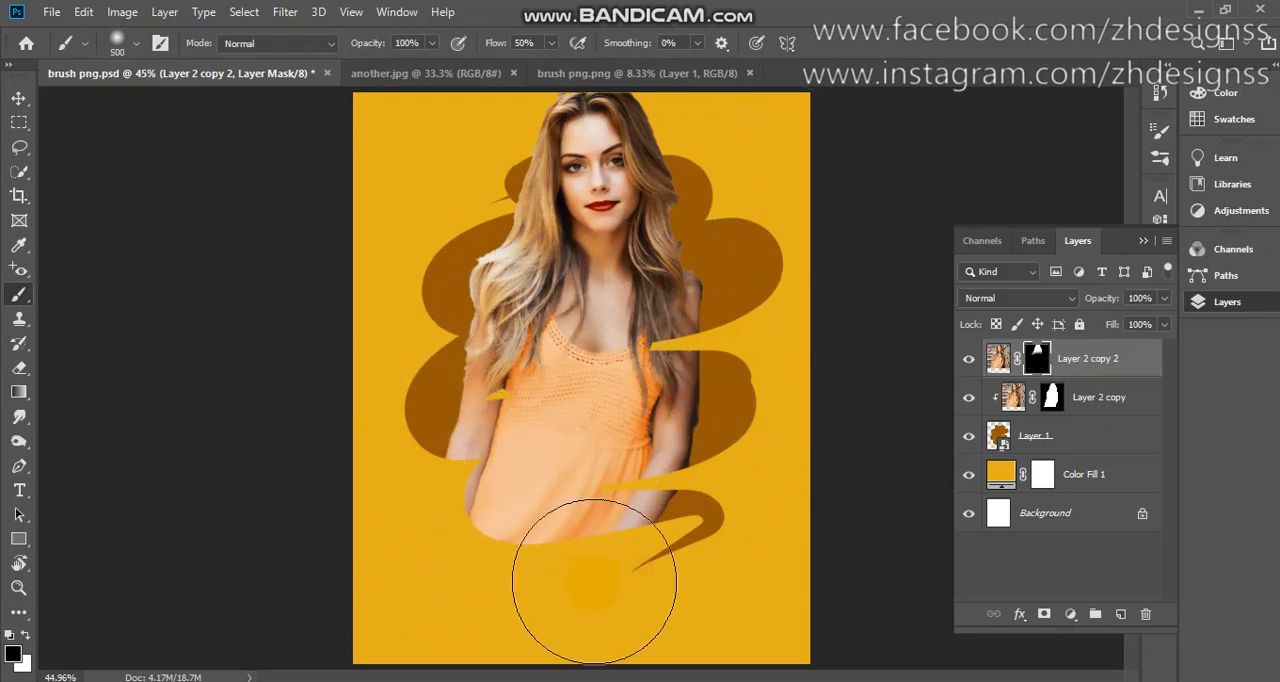
Hide and show the clipped portrait copy to check how the upper copy's mask fades out below the head.
click(969, 400)
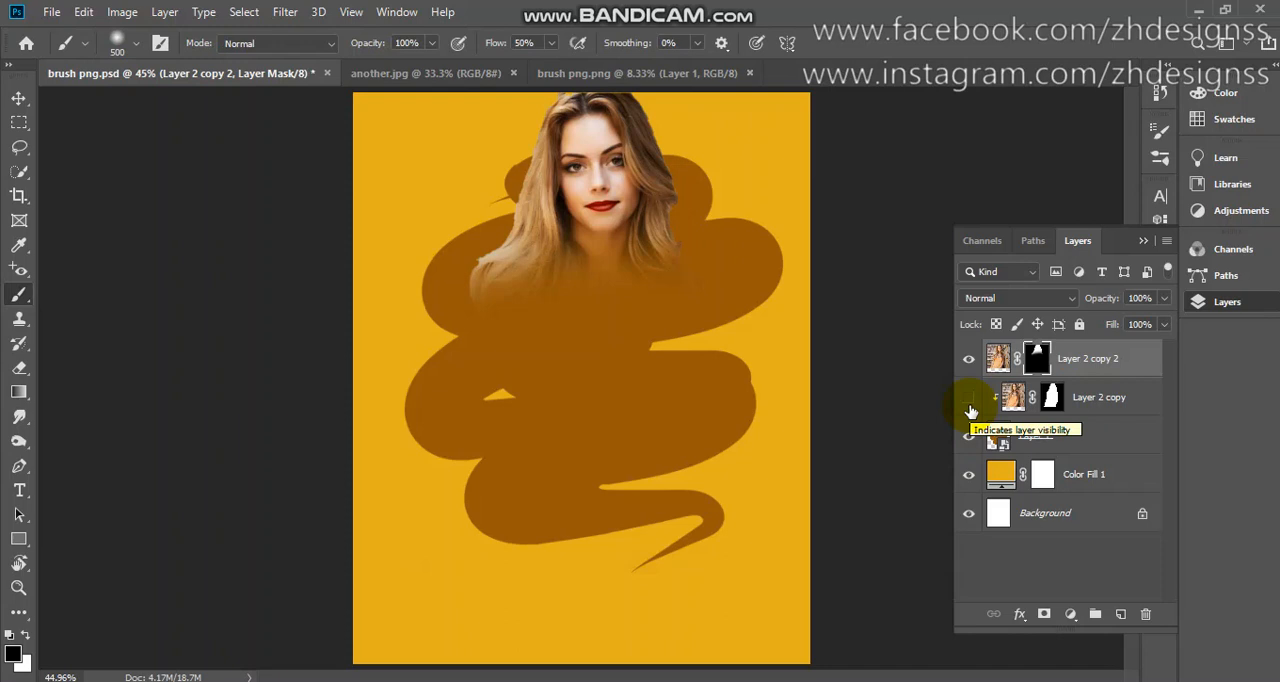
click(969, 400)
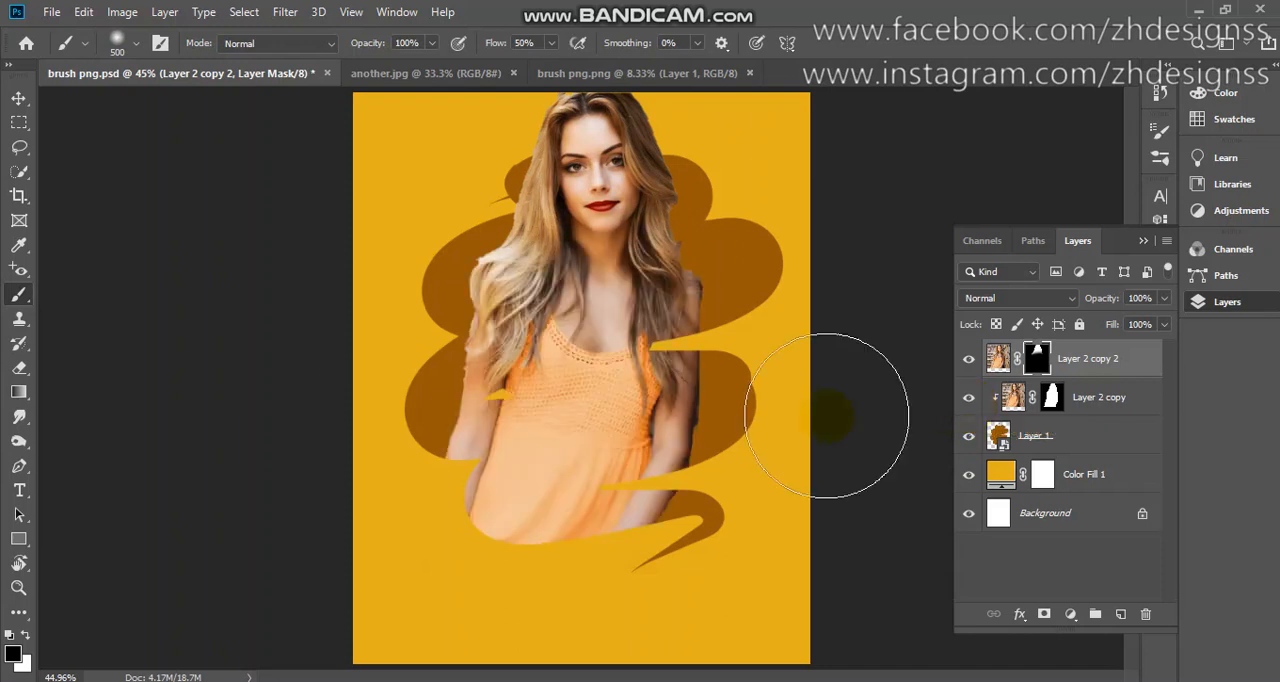
click(503, 495)
click(603, 493)
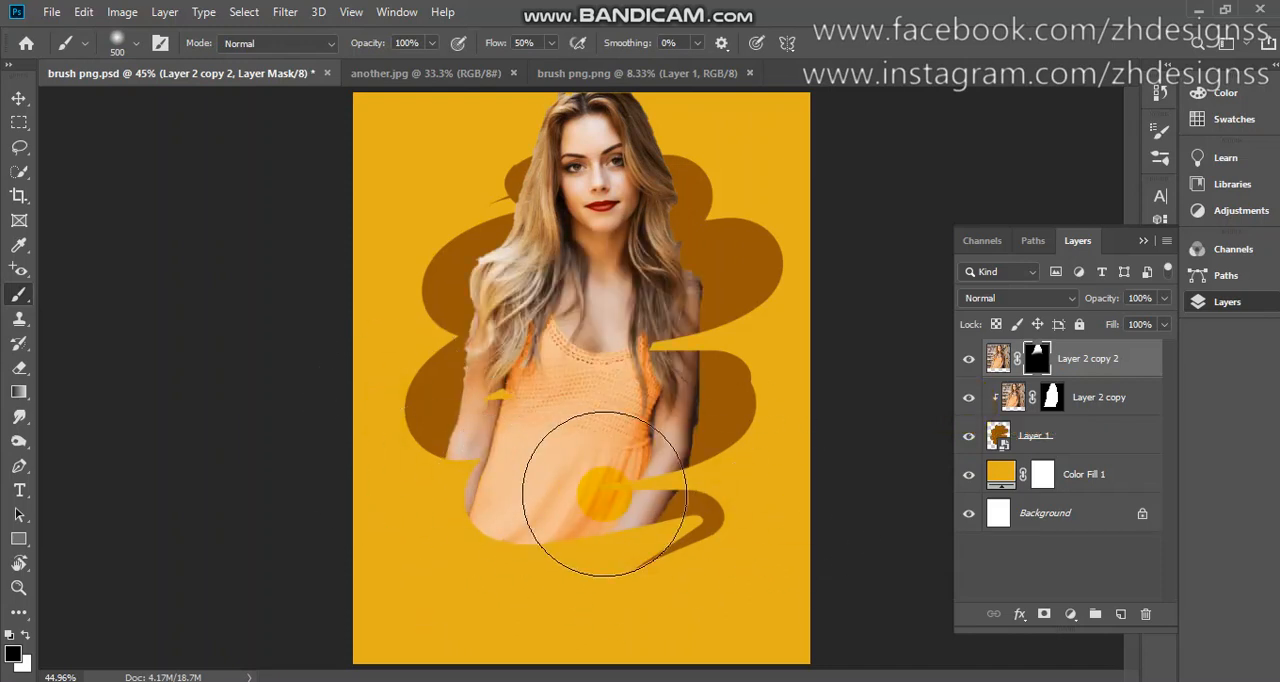